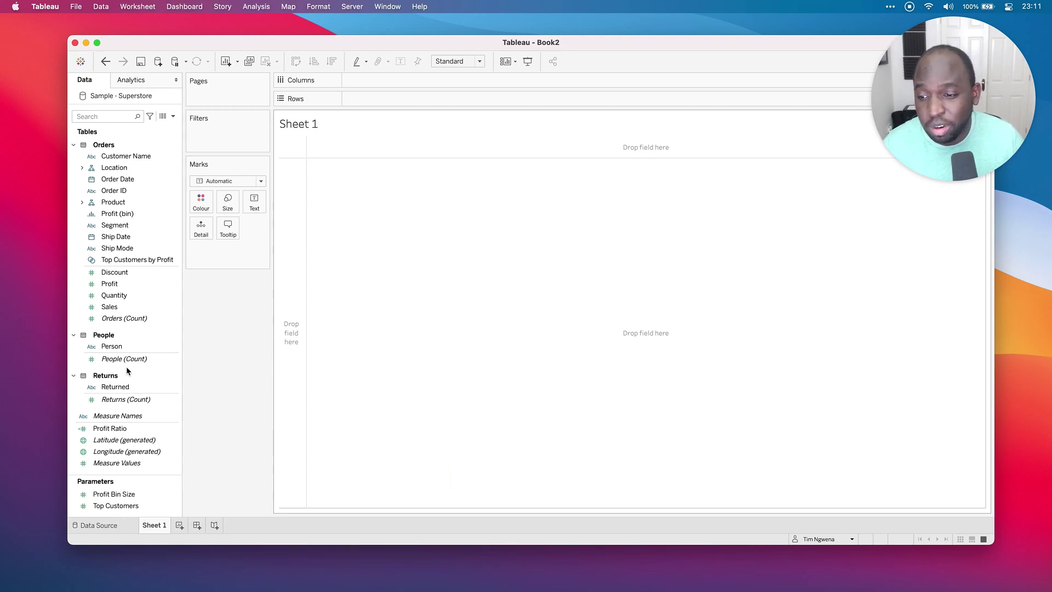
Step: Plot SUM(Sales) on Rows against continuous MONTH(Order Date) on Columns as a 2016–2020 monthly line
{"action": "left_click", "coordinate": [111, 309]}
{"action": "mouse_move", "coordinate": [111, 309]}
{"action": "left_mouse_down"}
{"action": "mouse_move", "coordinate": [376, 152]}
{"action": "mouse_move", "coordinate": [399, 96]}
{"action": "left_mouse_up"}
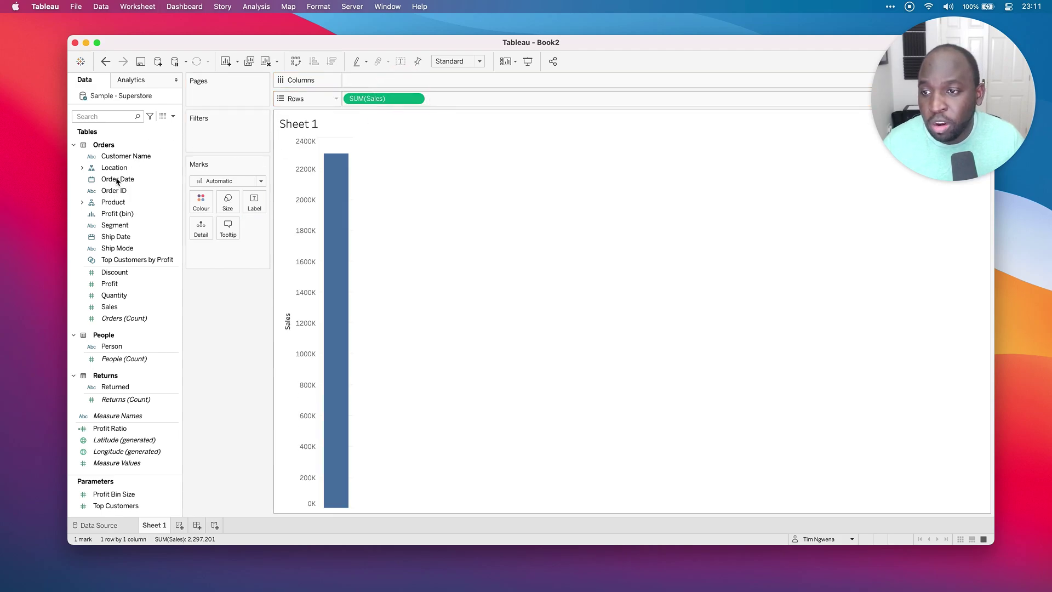
{"action": "left_click_drag", "start_coordinate": [124, 178], "coordinate": [370, 88]}
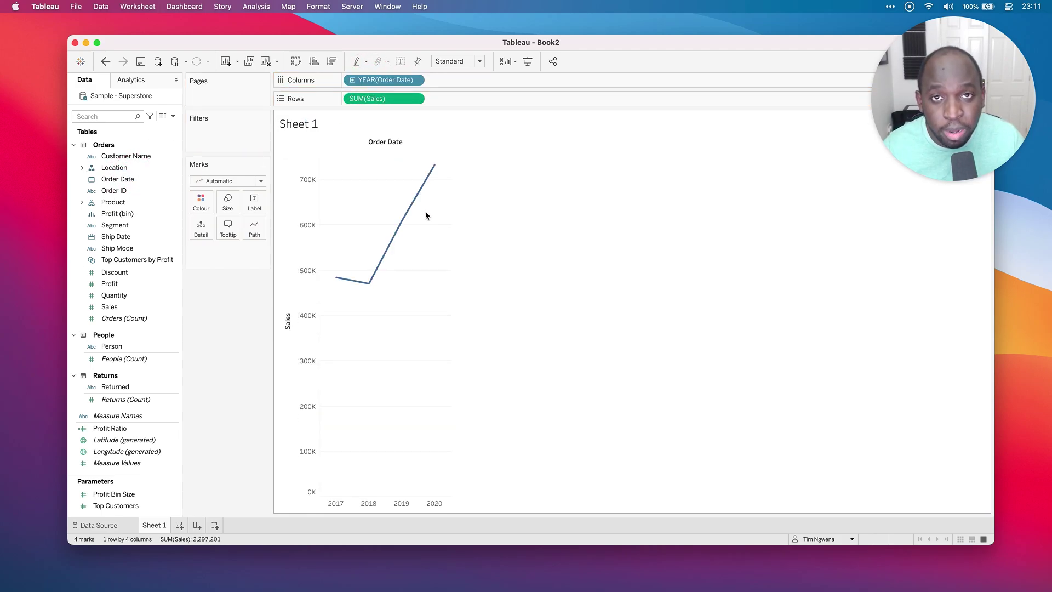
{"action": "left_click", "coordinate": [414, 80]}
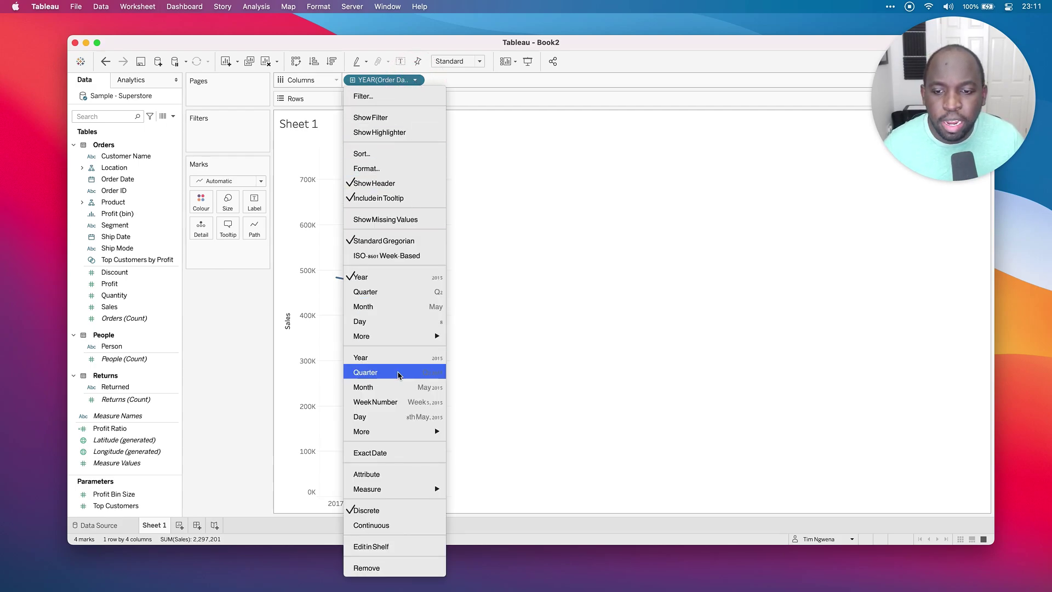
{"action": "left_click", "coordinate": [398, 387]}
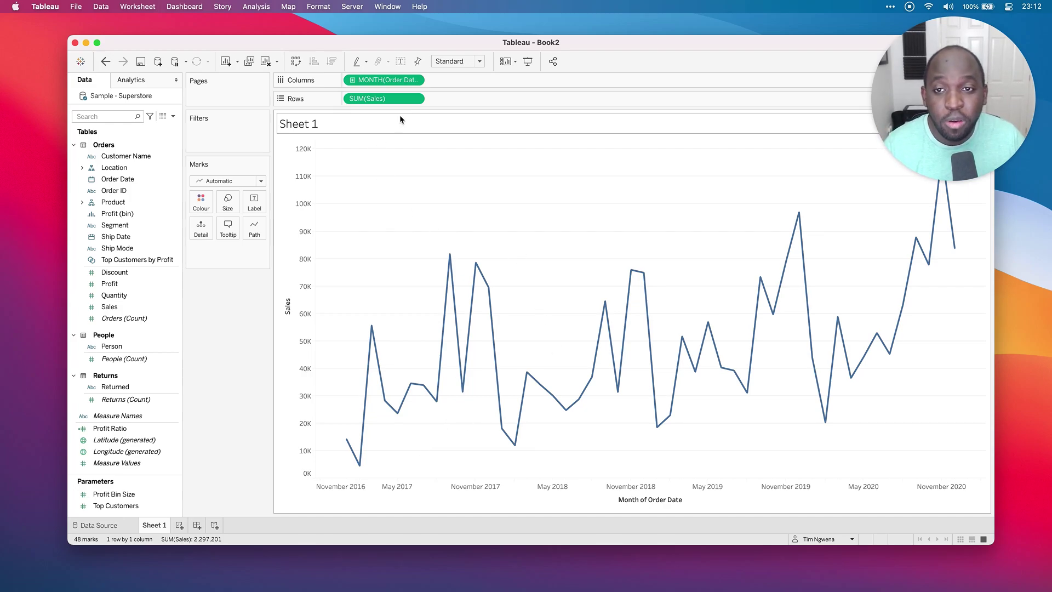
Step: Set Show Future Values on MONTH(Order Date) to 1 Year
{"action": "left_click", "coordinate": [415, 80]}
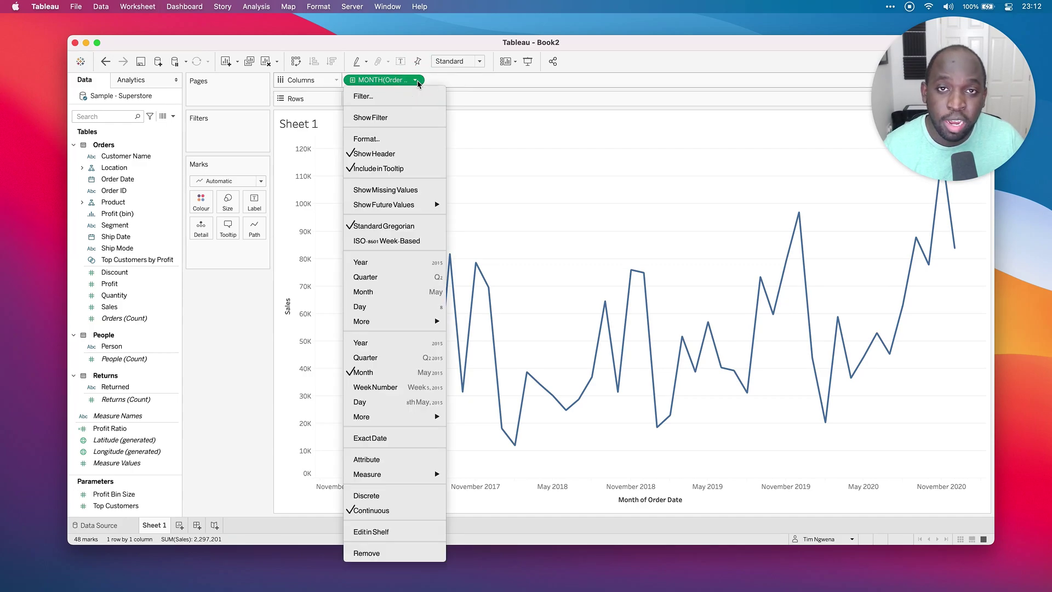
{"action": "mouse_move", "coordinate": [413, 207]}
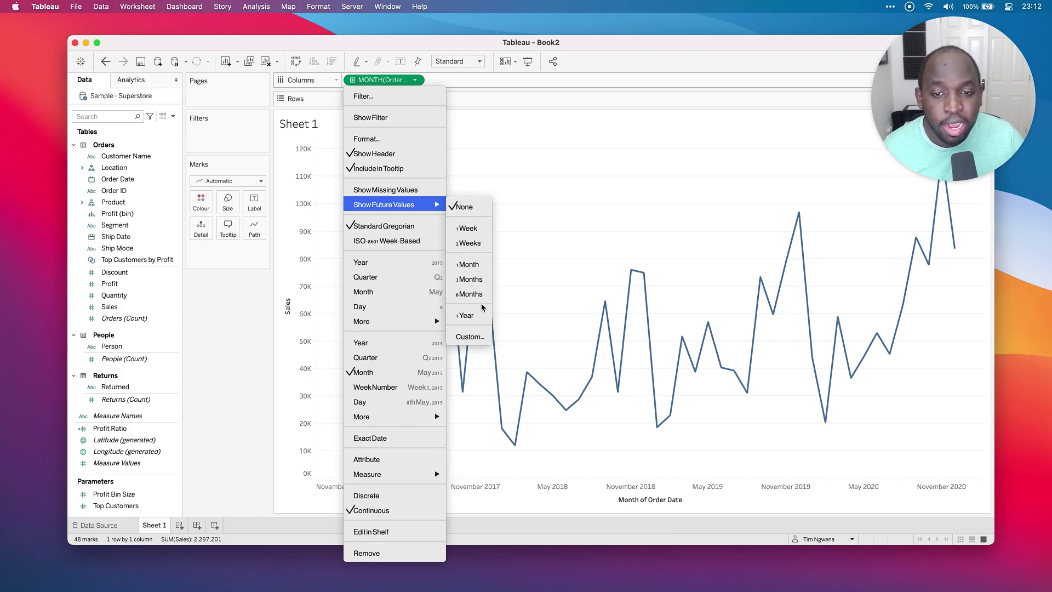
{"action": "left_click", "coordinate": [475, 319]}
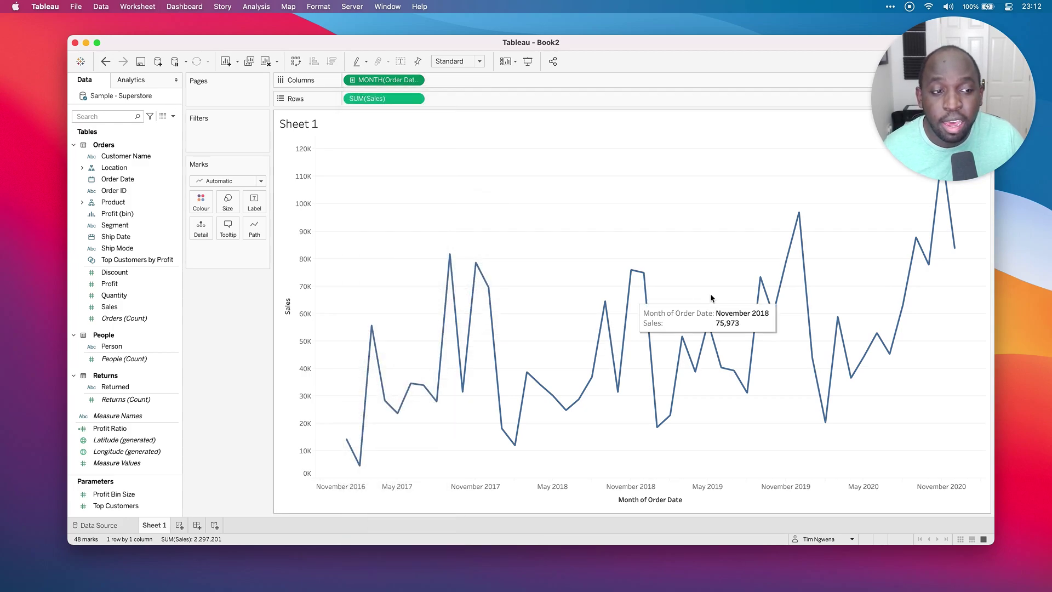
{"action": "mouse_move", "coordinate": [955, 251]}
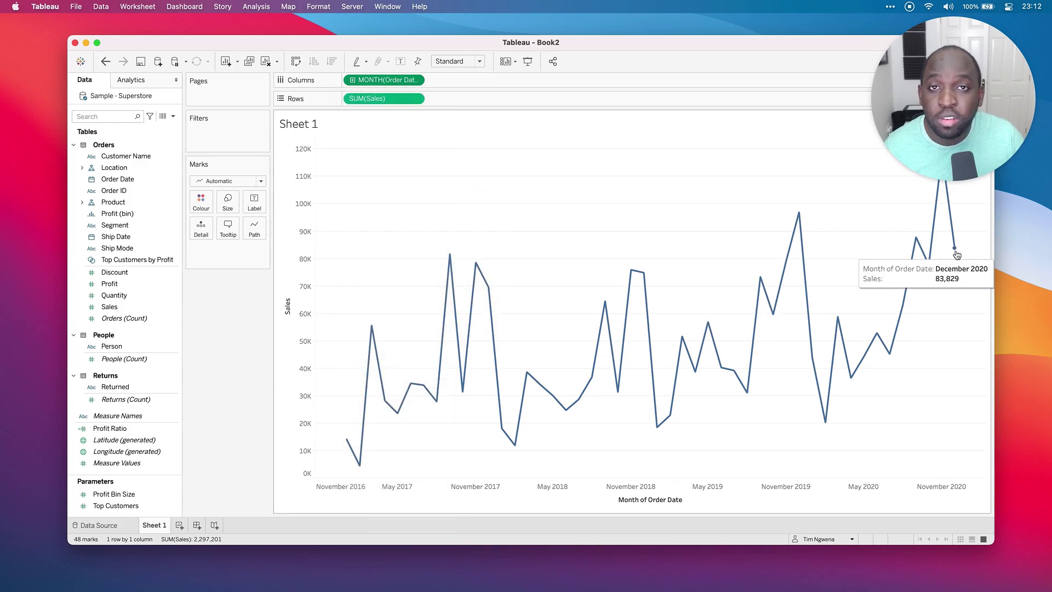
Step: Apply the Moving Average quick table calculation to SUM(Sales)
{"action": "left_click", "coordinate": [414, 99]}
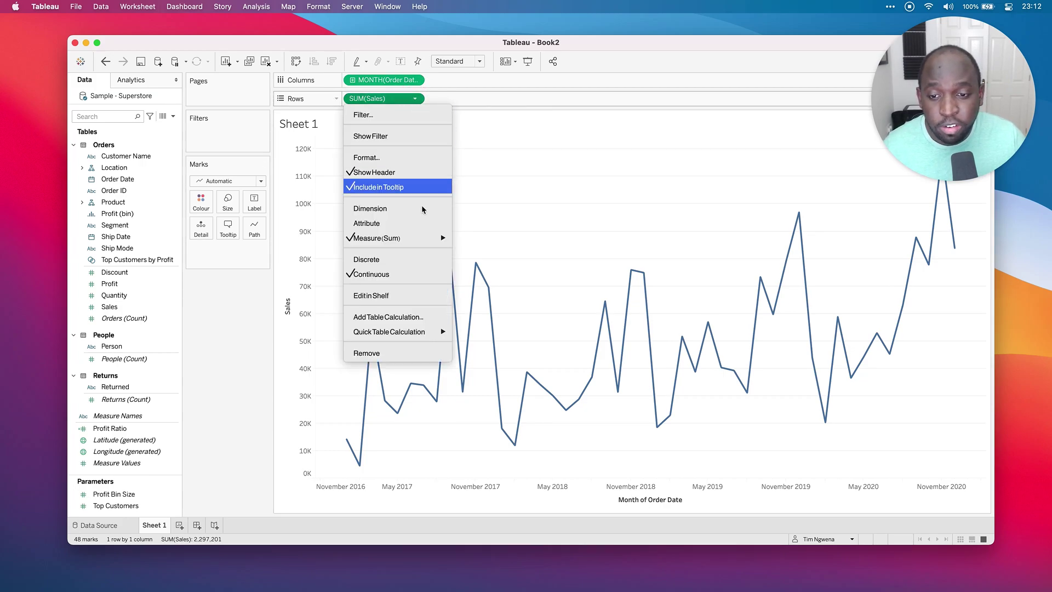
{"action": "mouse_move", "coordinate": [427, 337]}
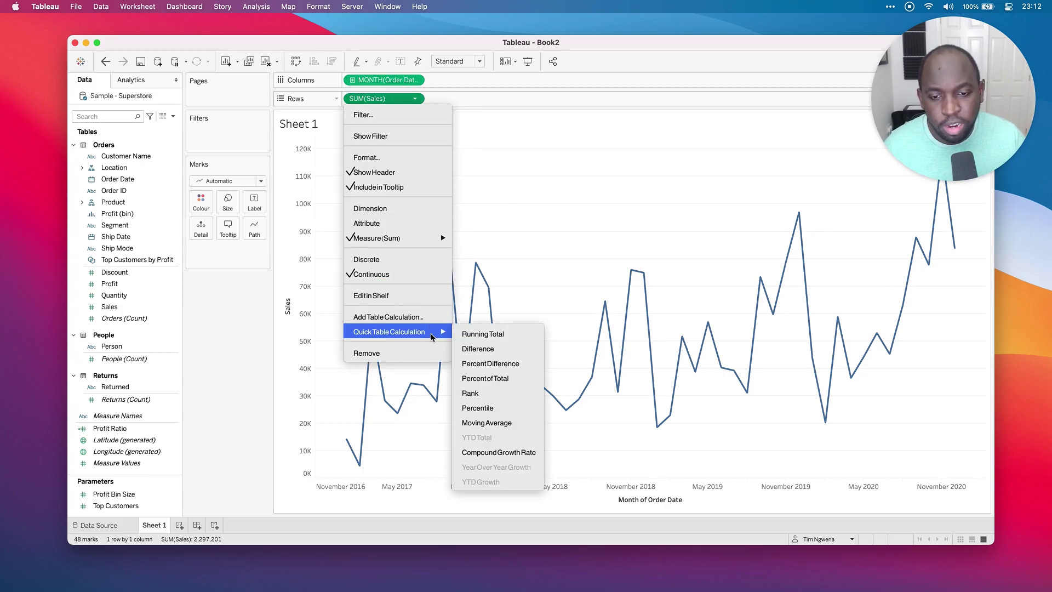
{"action": "left_click", "coordinate": [507, 428]}
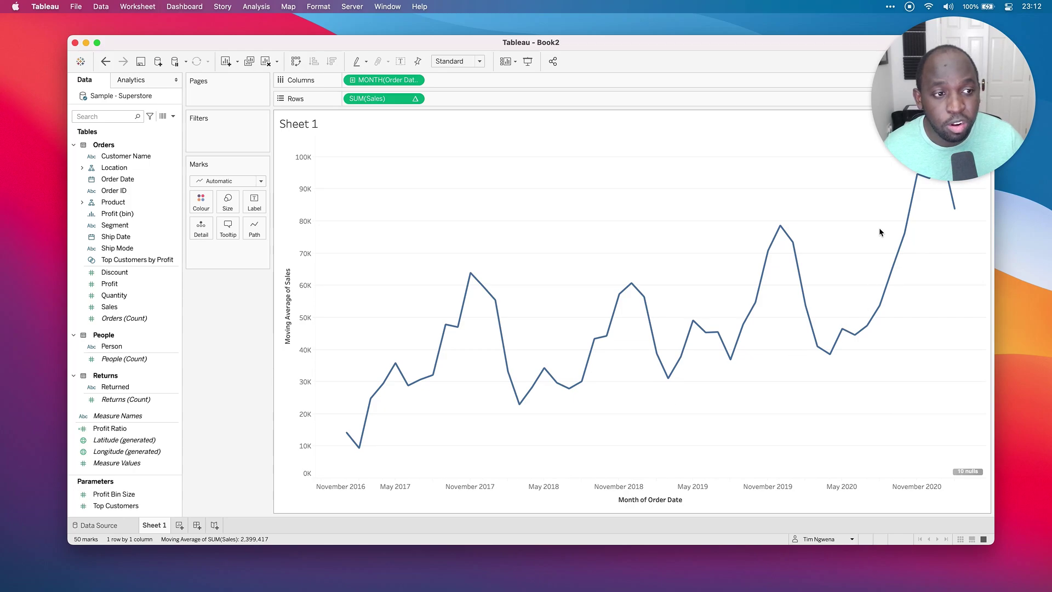
{"action": "mouse_move", "coordinate": [952, 216]}
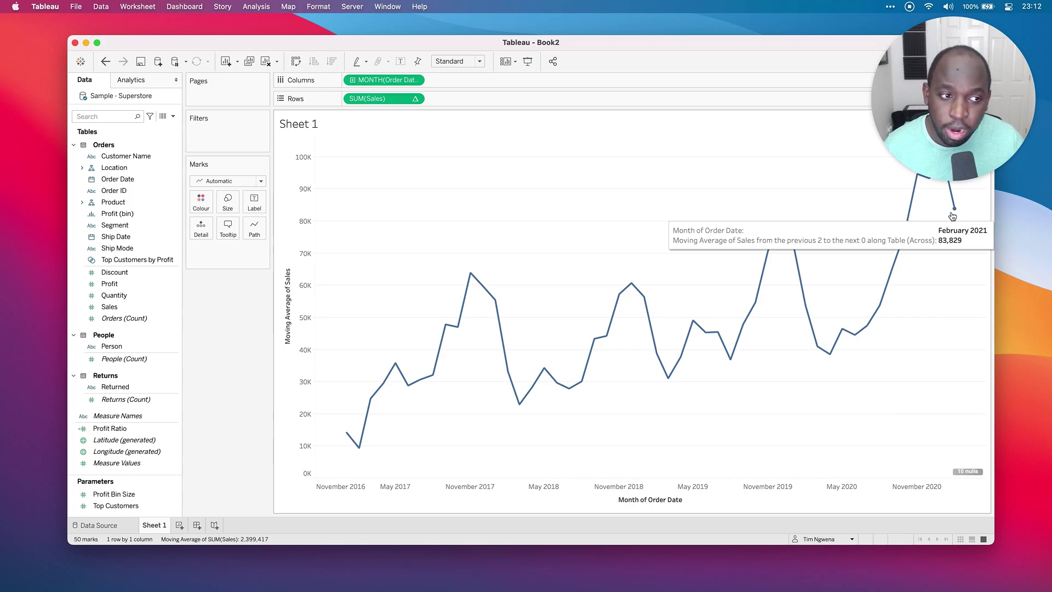
{"action": "left_click", "coordinate": [967, 472]}
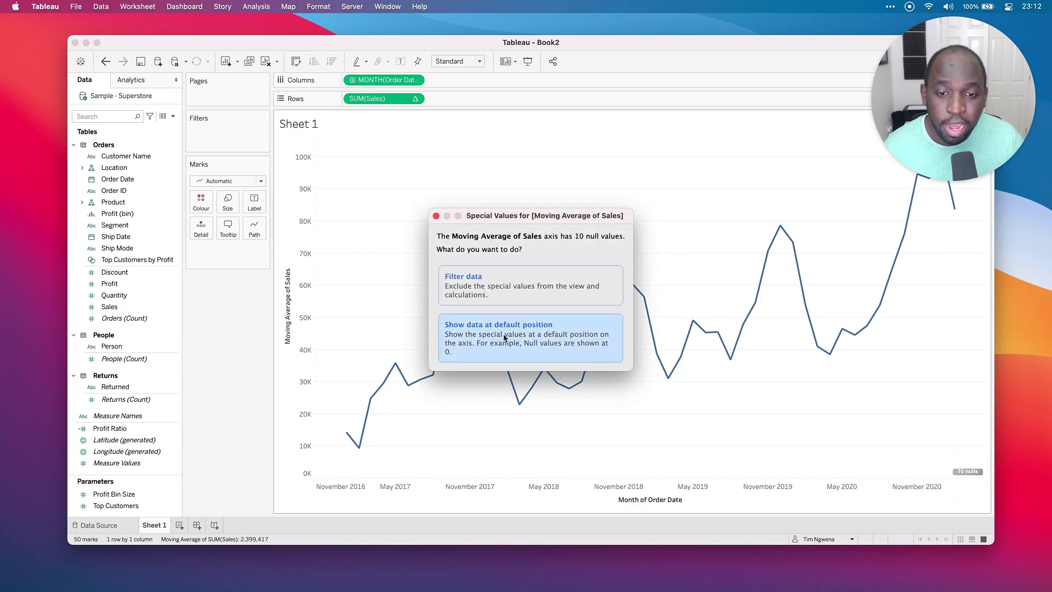
{"action": "left_click", "coordinate": [531, 336]}
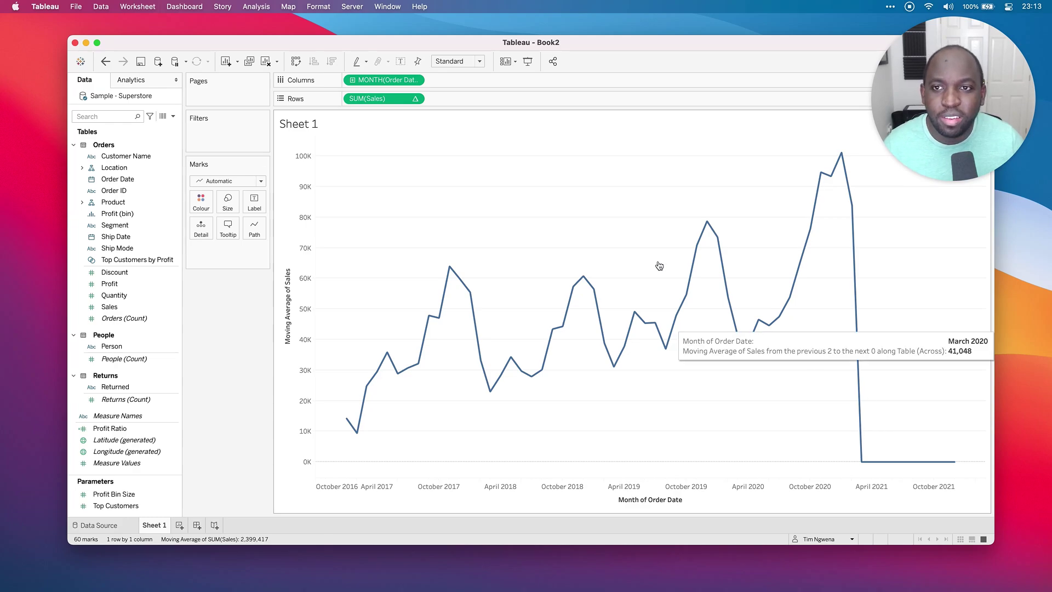
{"action": "left_click", "coordinate": [107, 61]}
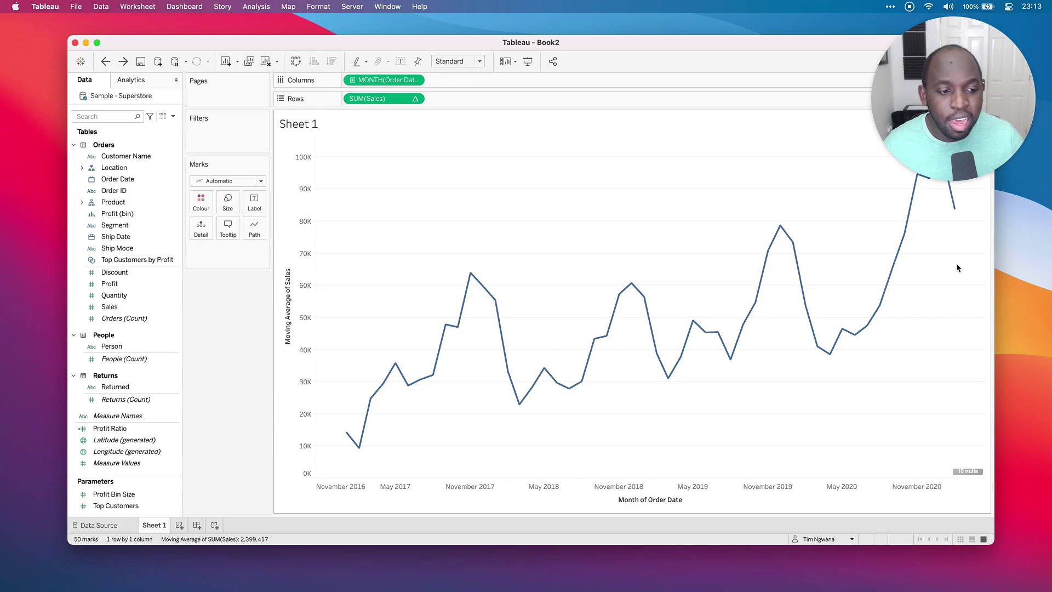
{"action": "left_click", "coordinate": [967, 471]}
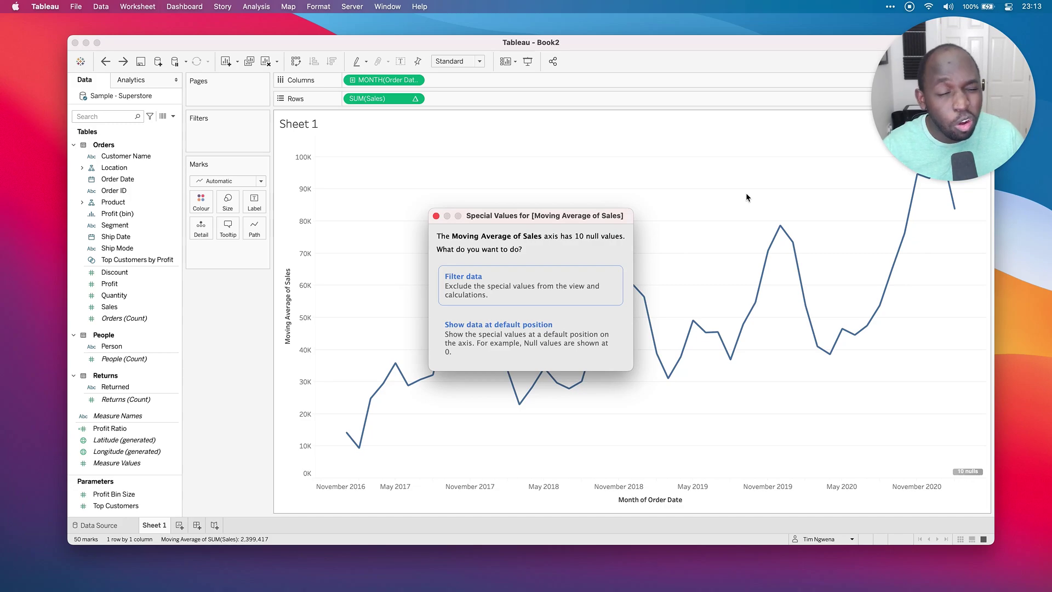
{"action": "left_click", "coordinate": [437, 216]}
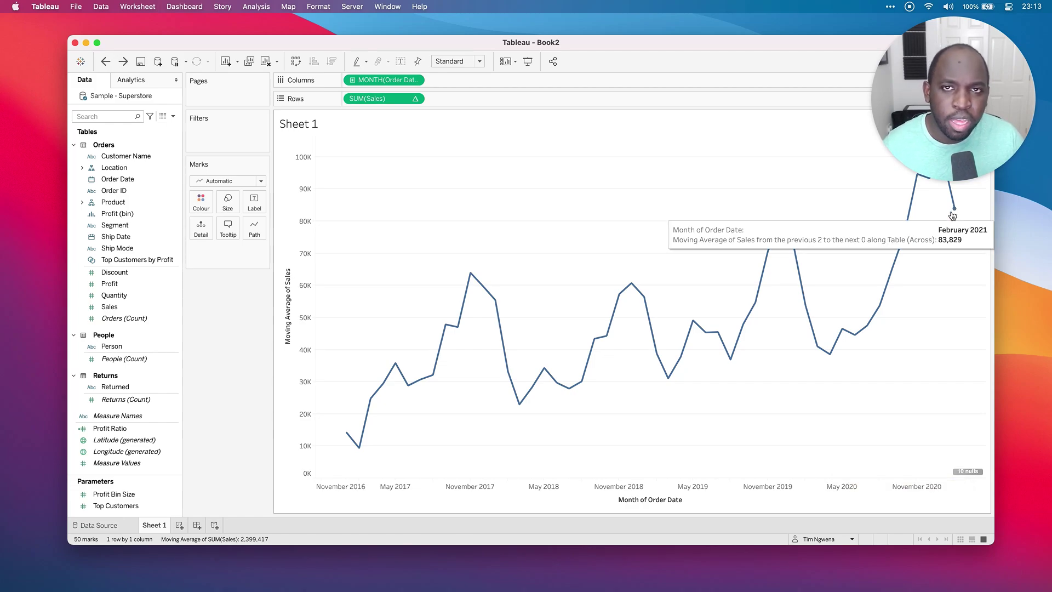
Step: Open the moving average's Table Calculation settings and try 12 previous values
{"action": "left_click", "coordinate": [416, 99]}
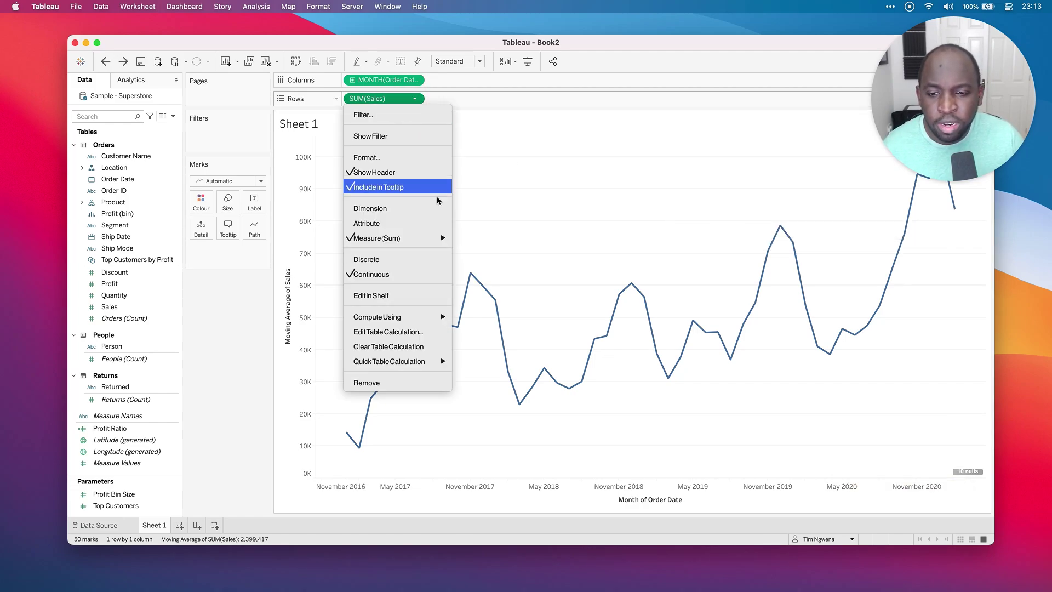
{"action": "left_click", "coordinate": [423, 332]}
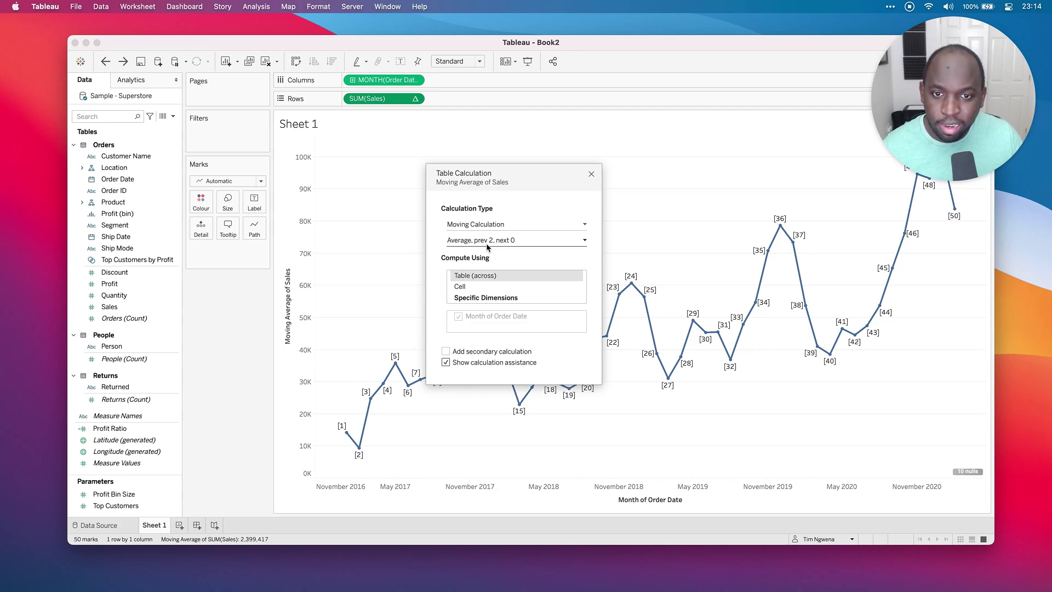
{"action": "left_click", "coordinate": [487, 241]}
{"action": "left_click", "coordinate": [513, 287]}
{"action": "type", "text": "12"}
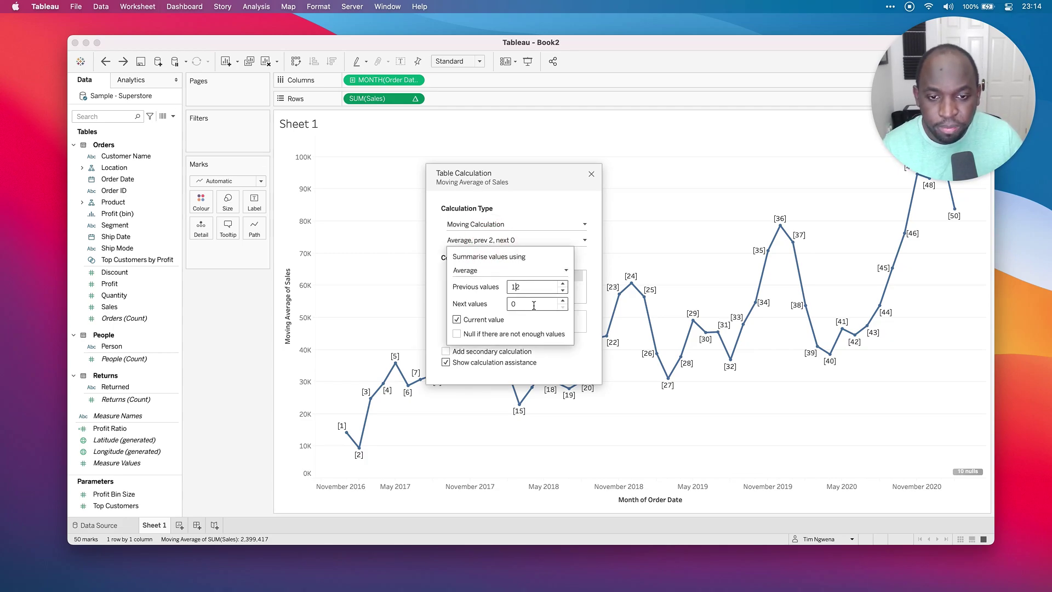
{"action": "left_click", "coordinate": [533, 305]}
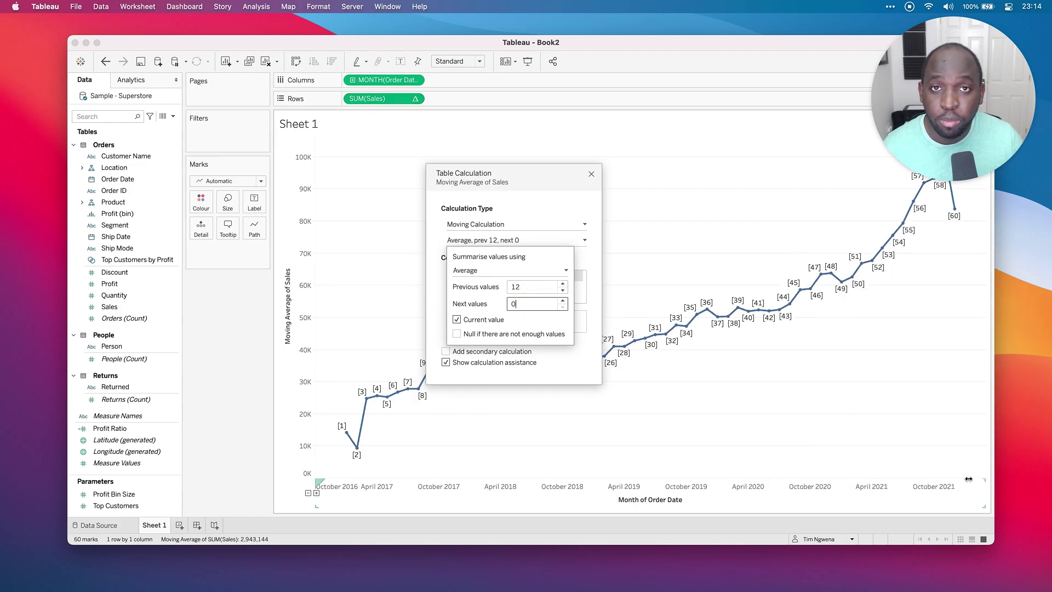
{"action": "mouse_move", "coordinate": [954, 214]}
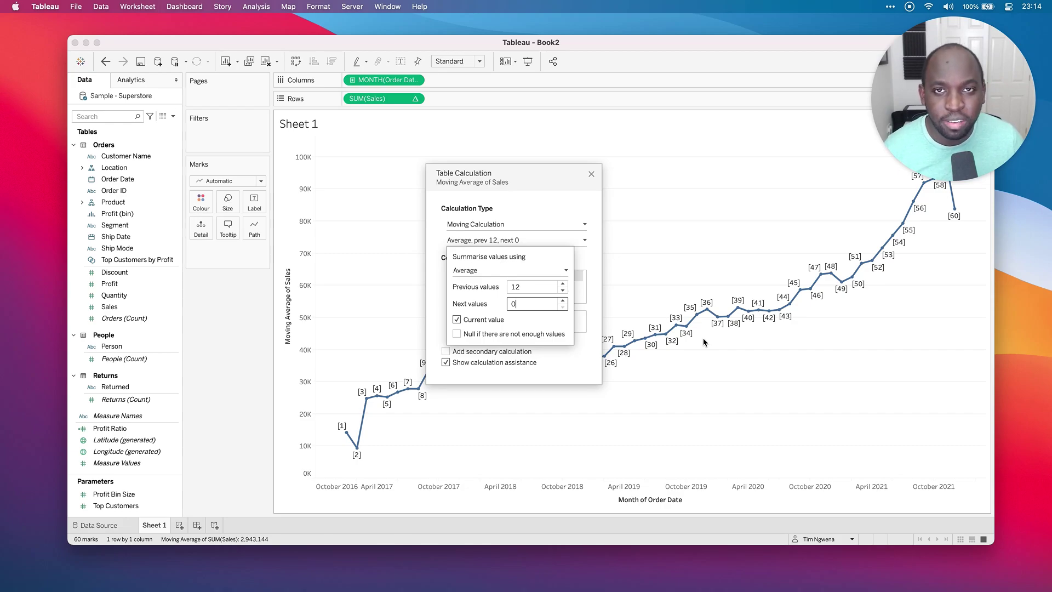
Step: Change Previous values to 3, then settle on 2, and close the dialog
{"action": "left_click", "coordinate": [546, 285]}
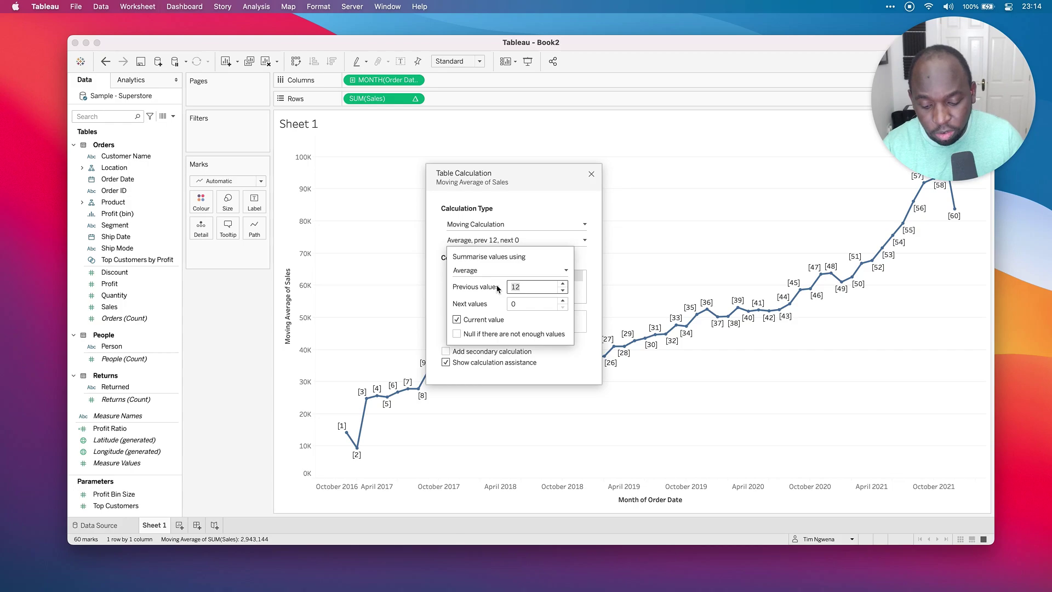
{"action": "key", "text": "BackSpace"}
{"action": "key", "text": "BackSpace"}
{"action": "type", "text": "3"}
{"action": "left_click", "coordinate": [533, 306]}
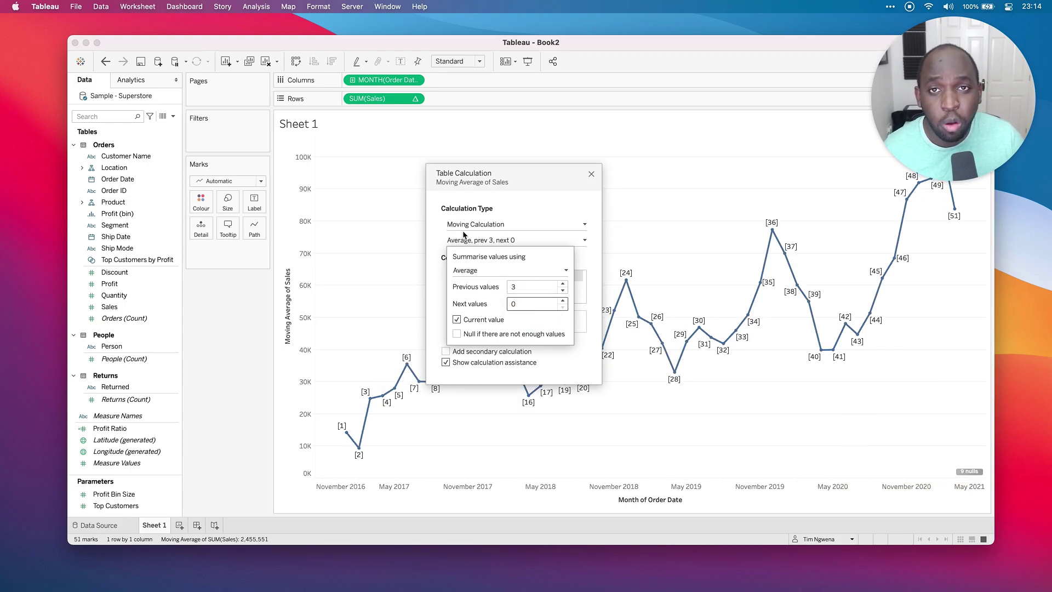
{"action": "left_click", "coordinate": [515, 287]}
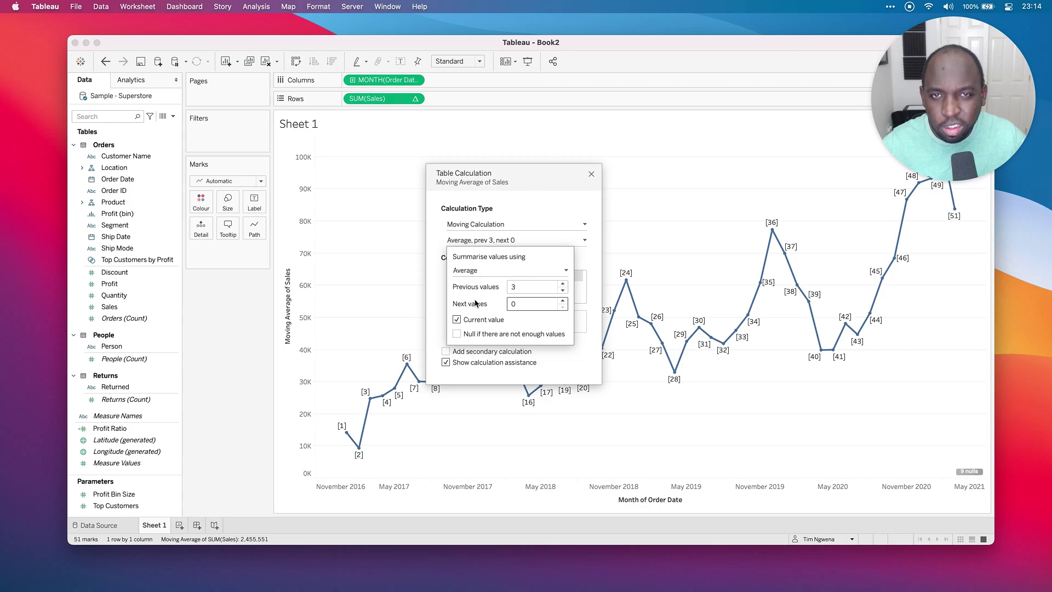
{"action": "double_click", "coordinate": [518, 287]}
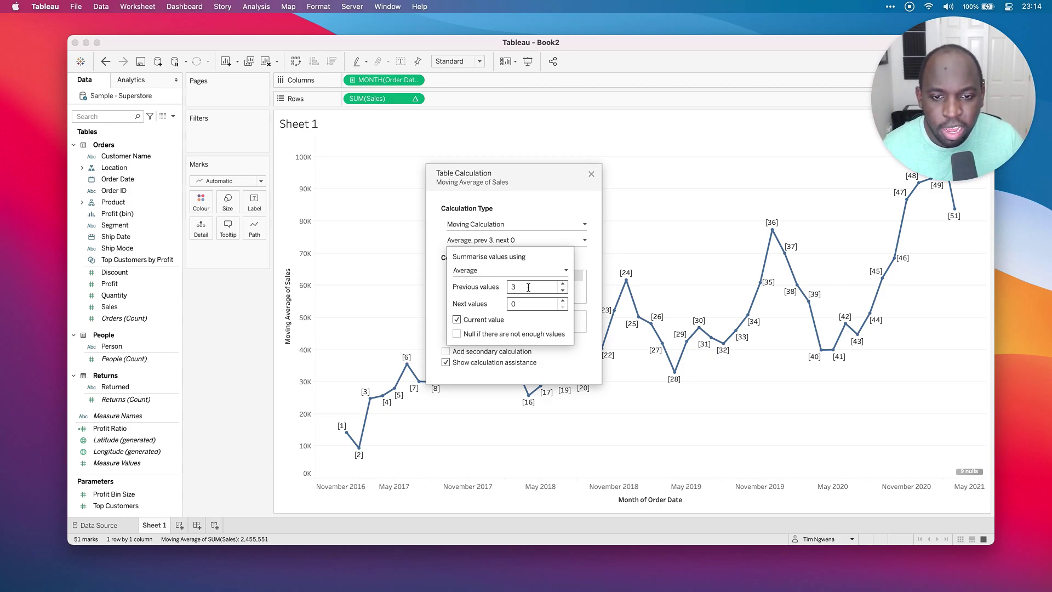
{"action": "type", "text": "2"}
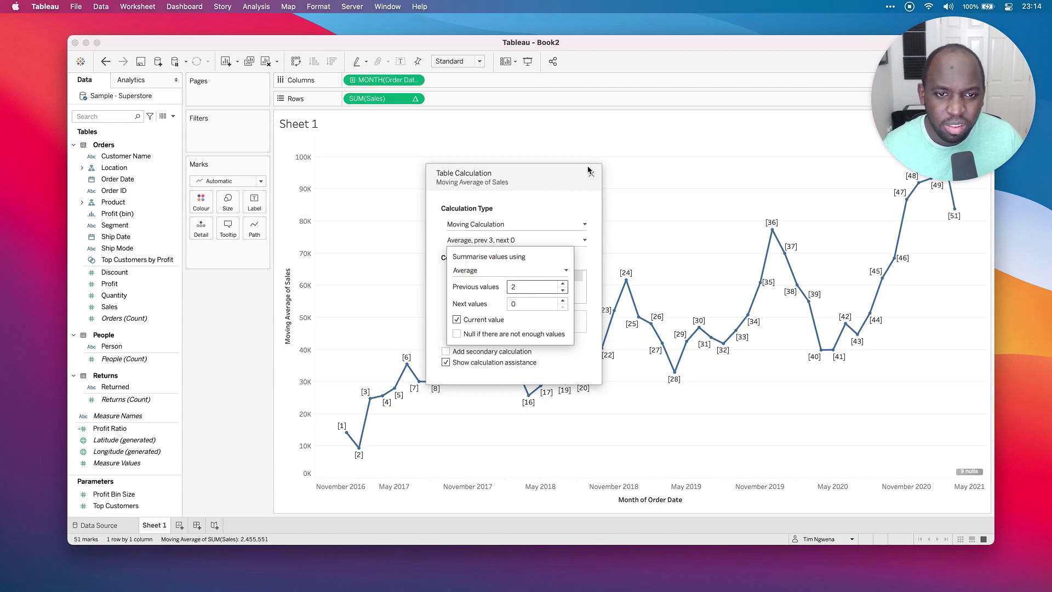
{"action": "left_click", "coordinate": [591, 174]}
{"action": "left_click", "coordinate": [521, 209]}
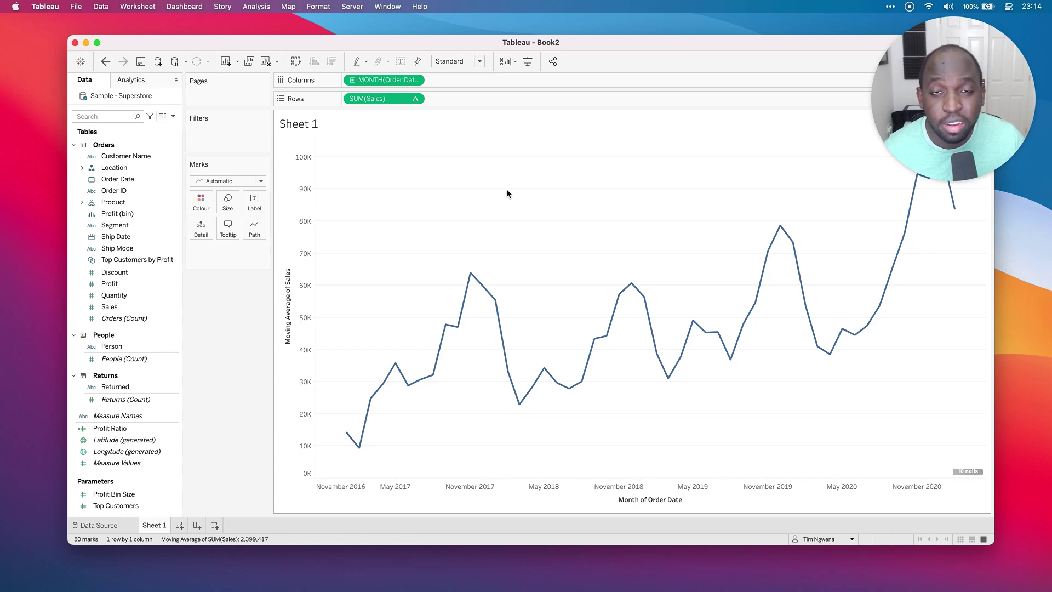
Step: Clear the moving average from SUM(Sales) and set Order Date's Show Future Values to None
{"action": "left_click", "coordinate": [416, 100]}
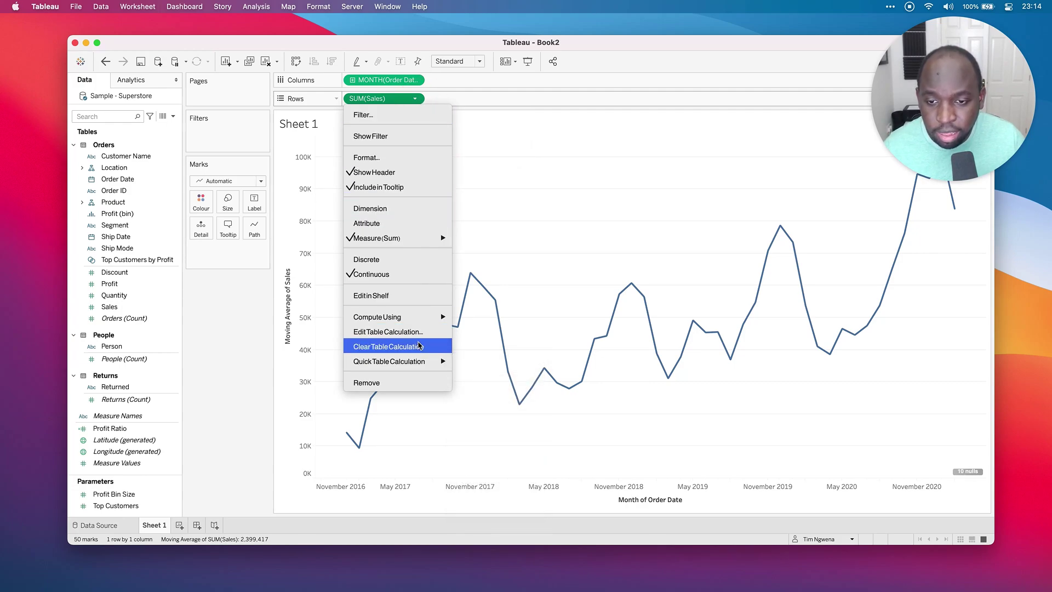
{"action": "left_click", "coordinate": [420, 345]}
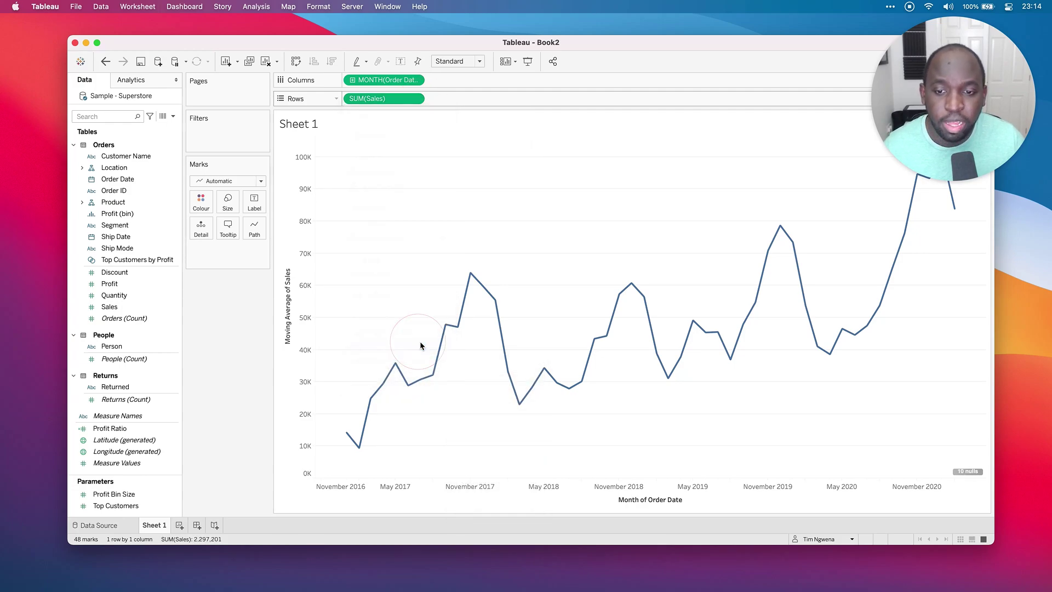
{"action": "left_click", "coordinate": [416, 80]}
{"action": "mouse_move", "coordinate": [412, 210]}
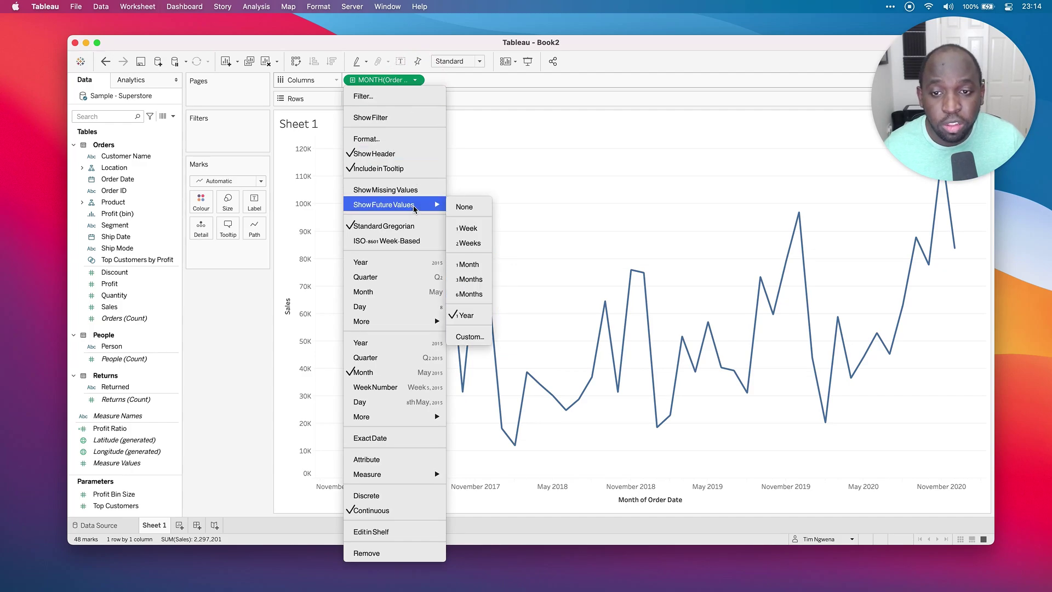
{"action": "left_click", "coordinate": [475, 205]}
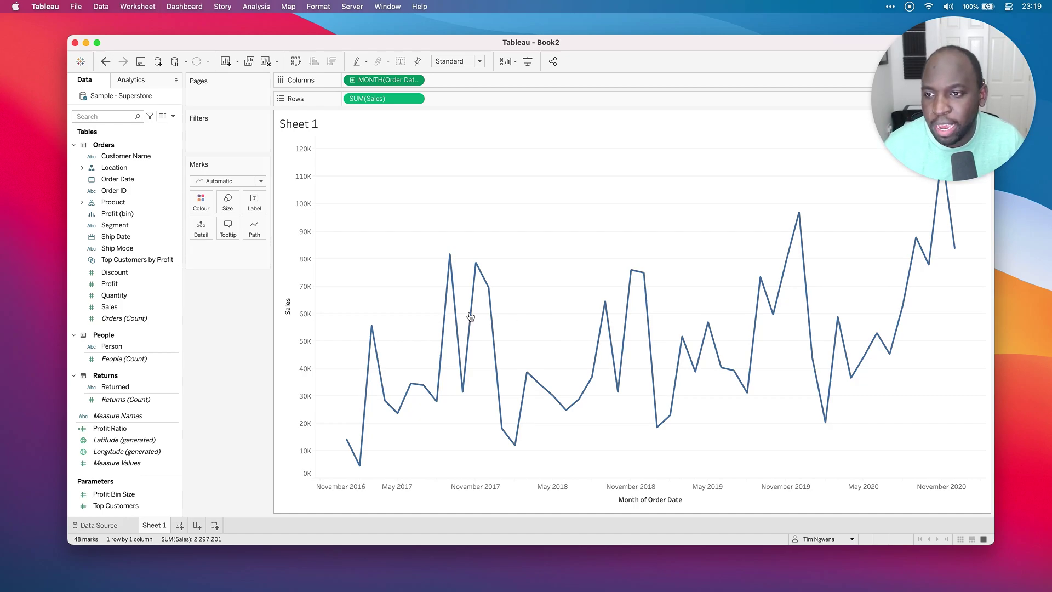
Step: Create a new calculated field, type test text and enlarge the formula font
{"action": "left_click", "coordinate": [174, 116]}
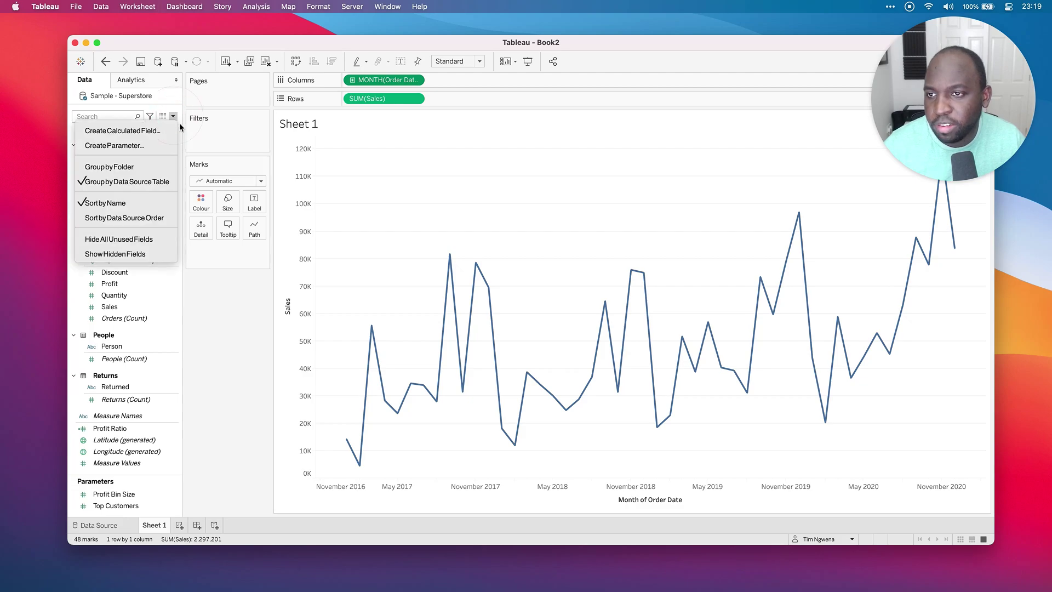
{"action": "left_click", "coordinate": [120, 130]}
{"action": "left_click_drag", "start_coordinate": [587, 219], "coordinate": [570, 177]}
{"action": "left_click", "coordinate": [496, 253]}
{"action": "type", "text": "sakhdahsjk"}
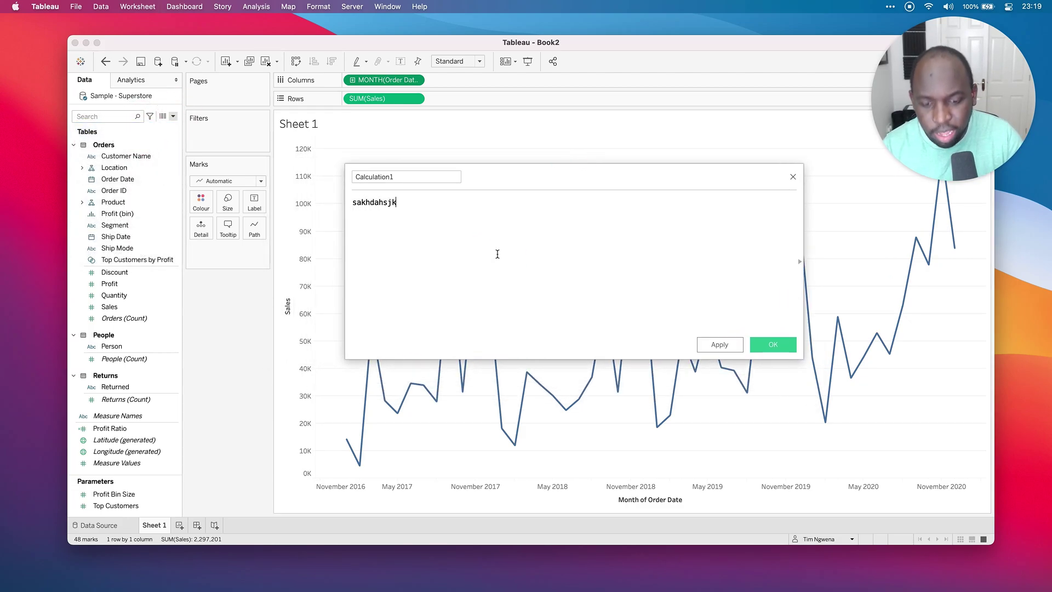
{"action": "key", "text": "super+equal"}
{"action": "key", "text": "super+equal"}
{"action": "key", "text": "super+equal"}
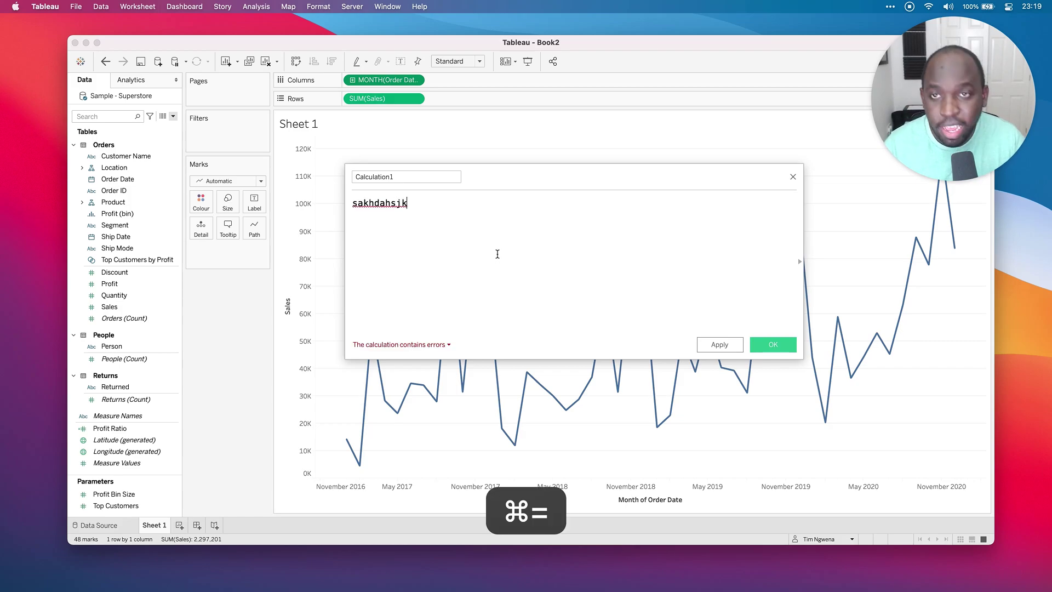
Step: Replace the test text with MODEL_QUANTILE chosen from autocomplete
{"action": "left_click", "coordinate": [481, 234]}
{"action": "left_click_drag", "start_coordinate": [480, 235], "coordinate": [348, 212]}
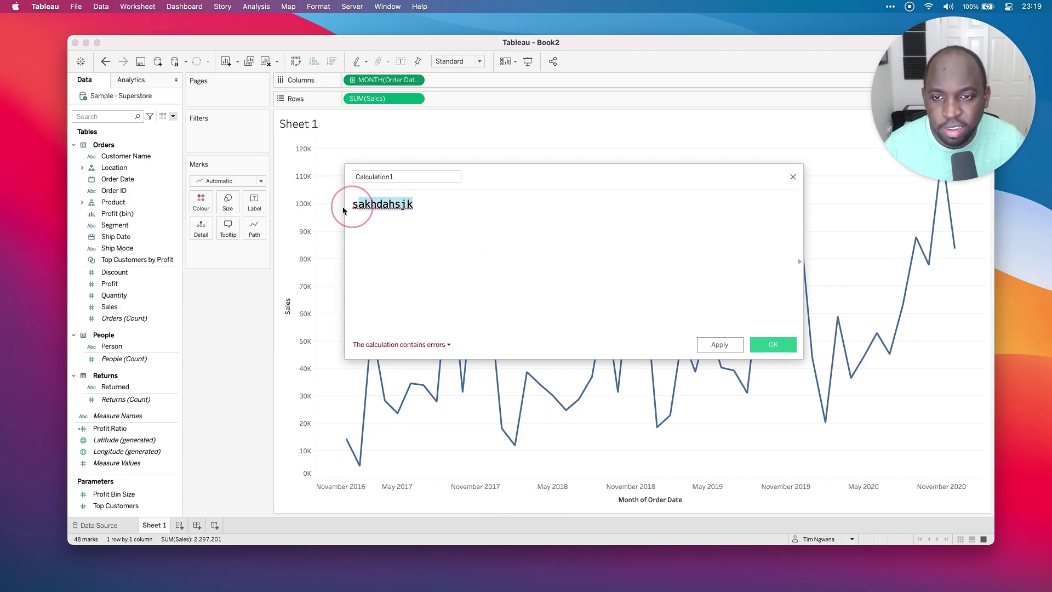
{"action": "key", "text": "BackSpace"}
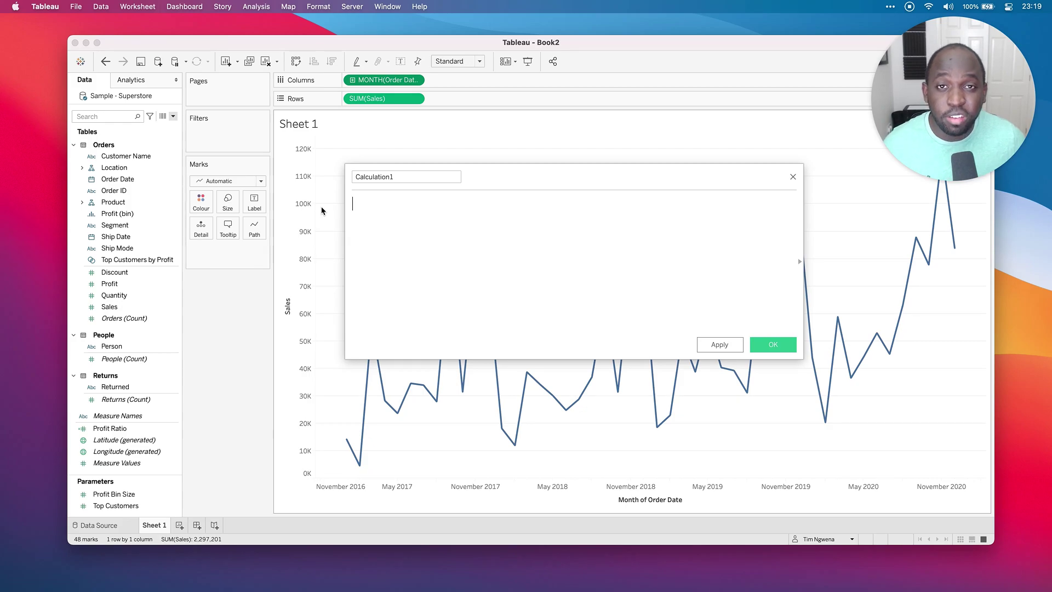
{"action": "type", "text": "mode"}
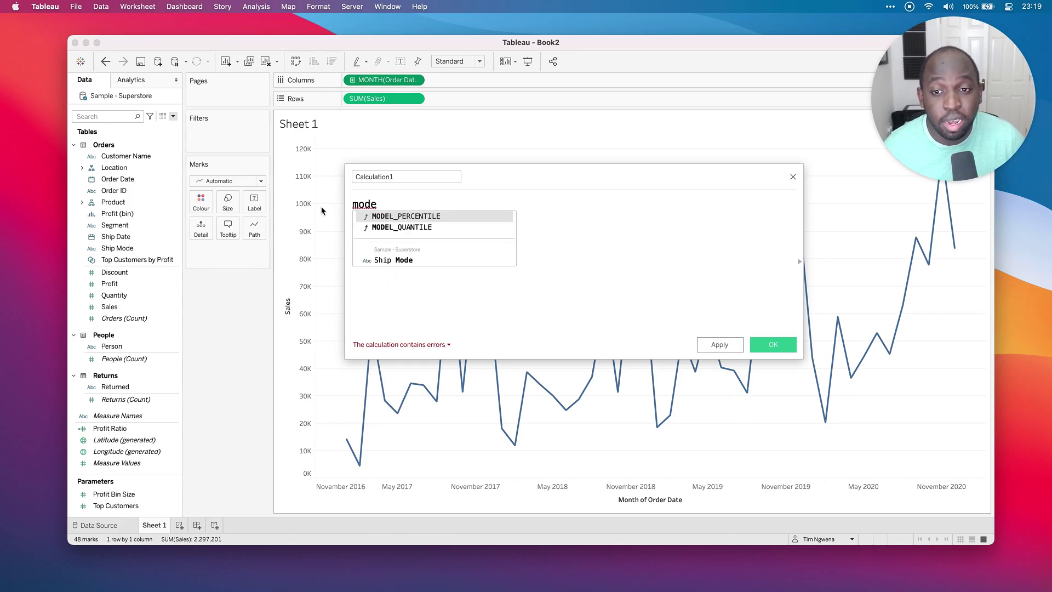
{"action": "key", "text": "Down"}
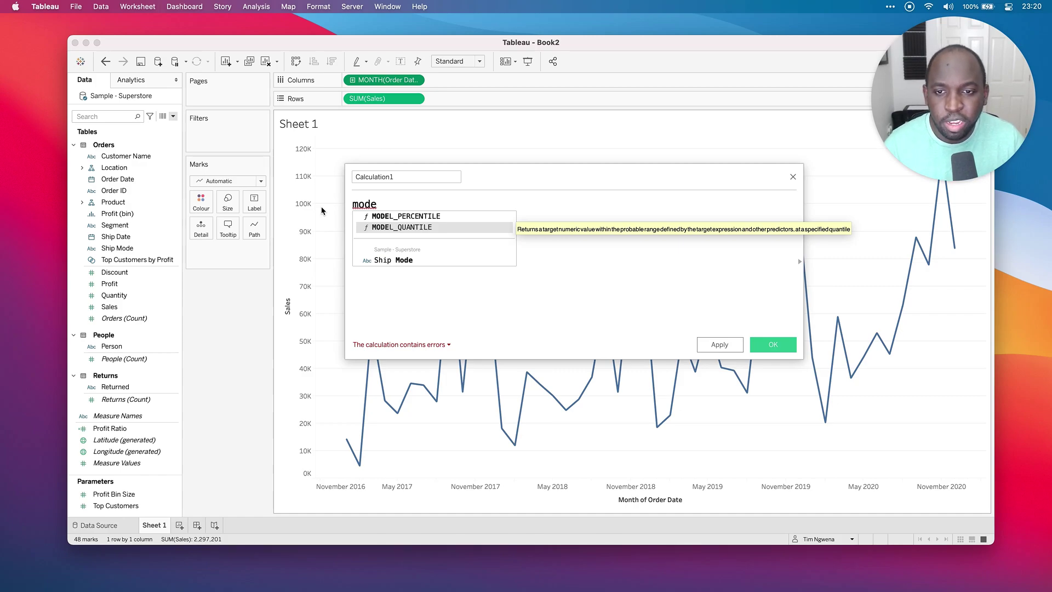
{"action": "key", "text": "Return"}
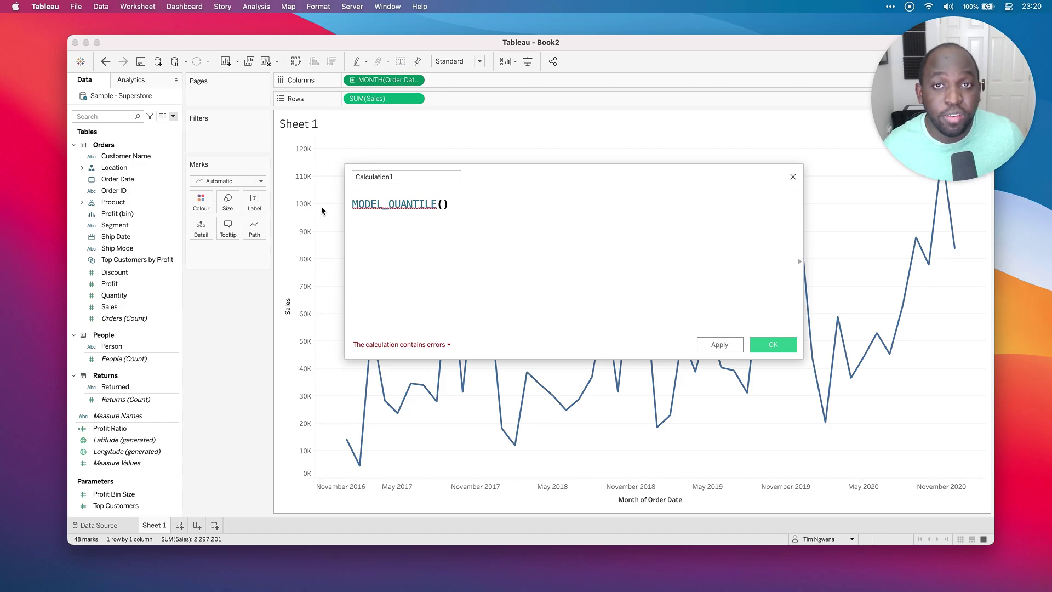
Step: Fill MODEL_QUANTILE with 0.5 and SUM([Sales]) as its first two arguments
{"action": "left_click", "coordinate": [442, 204]}
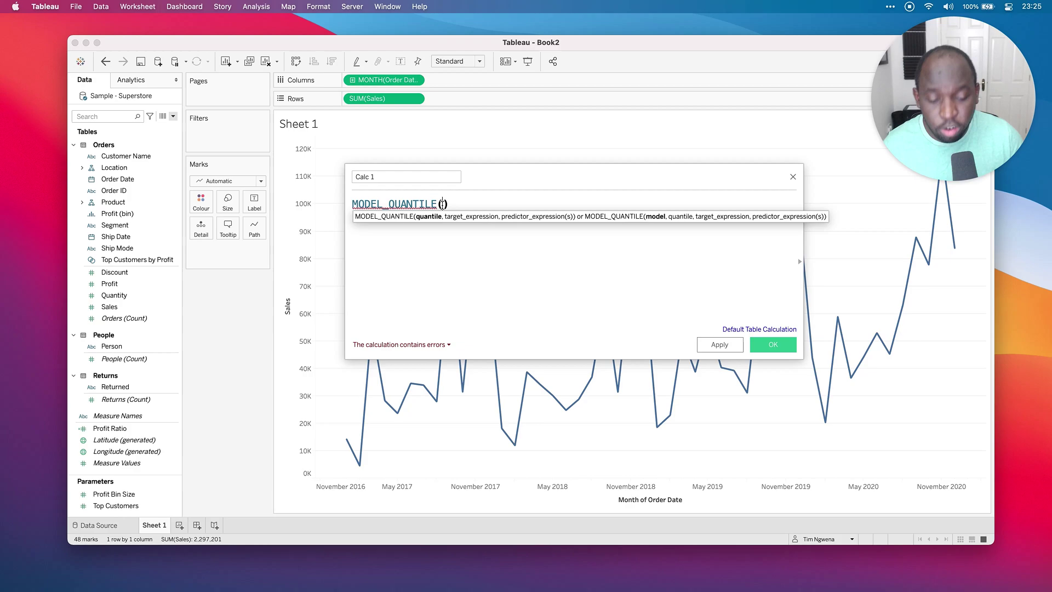
{"action": "type", "text": "0.5"}
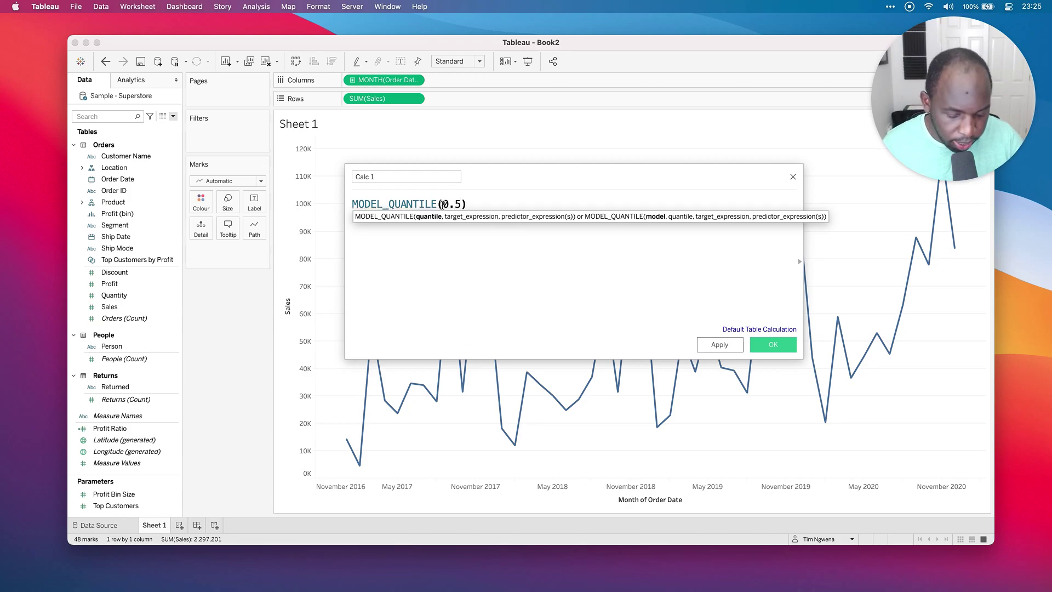
{"action": "type", "text": ","}
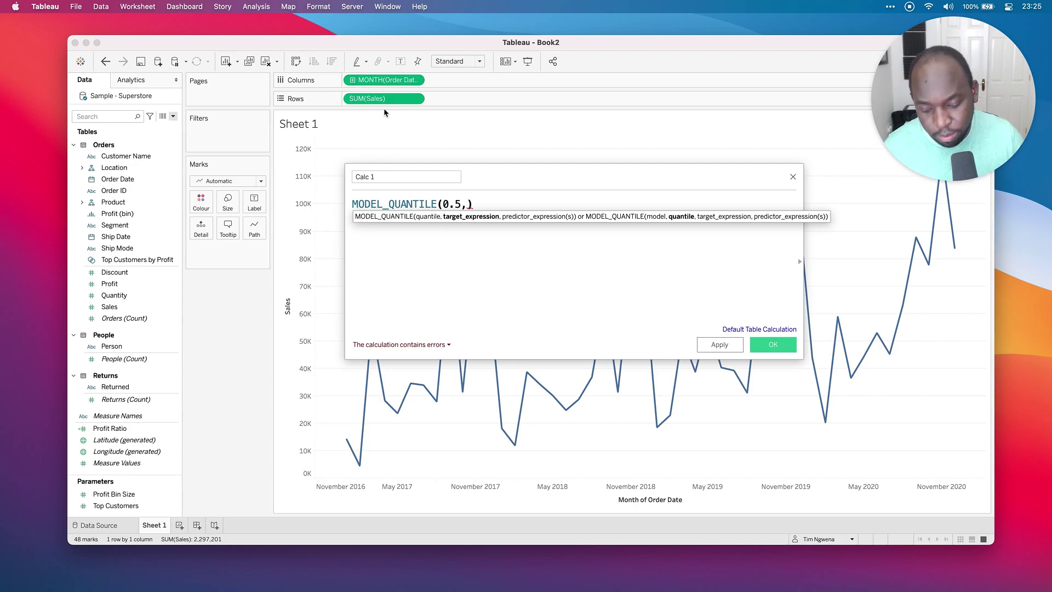
{"action": "left_click_drag", "start_coordinate": [383, 101], "coordinate": [469, 212]}
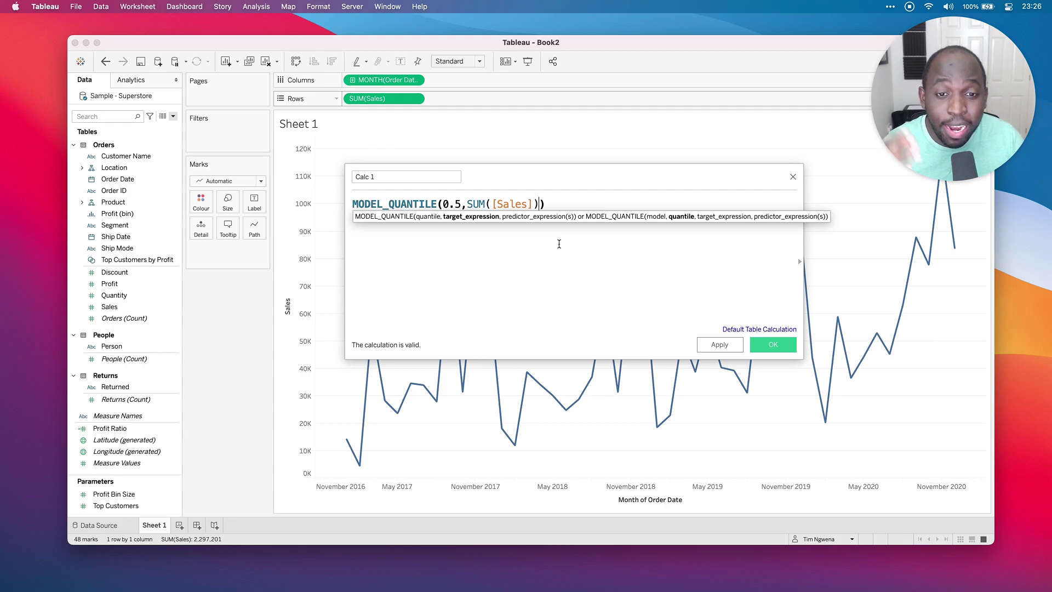
{"action": "type", "text": ","}
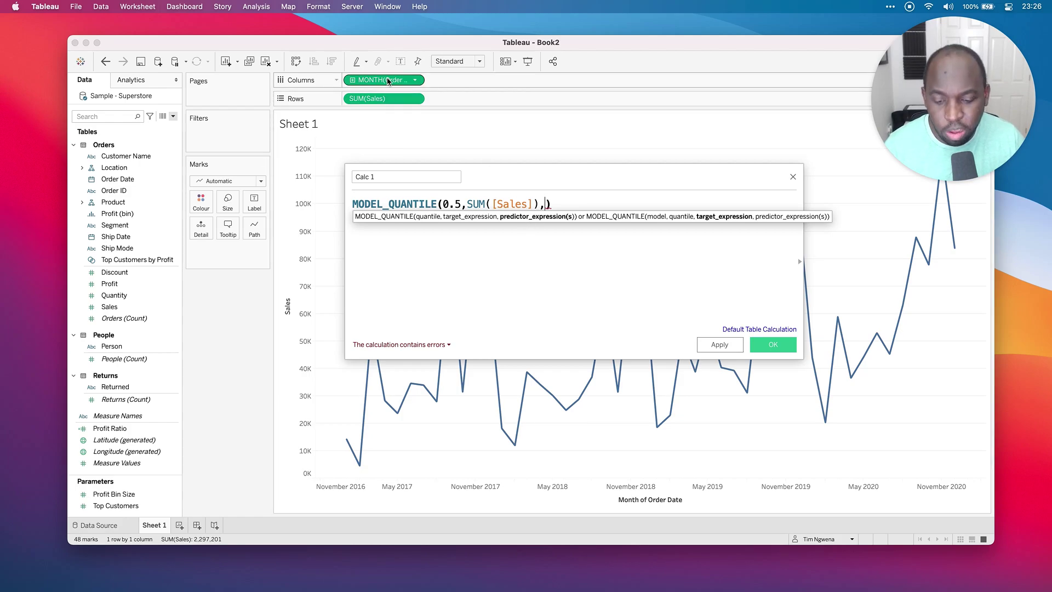
Step: Insert DATETRUNC('month',[Order Date]) as the predictor and view the aggregate-mixing error
{"action": "left_click_drag", "start_coordinate": [387, 80], "coordinate": [540, 208]}
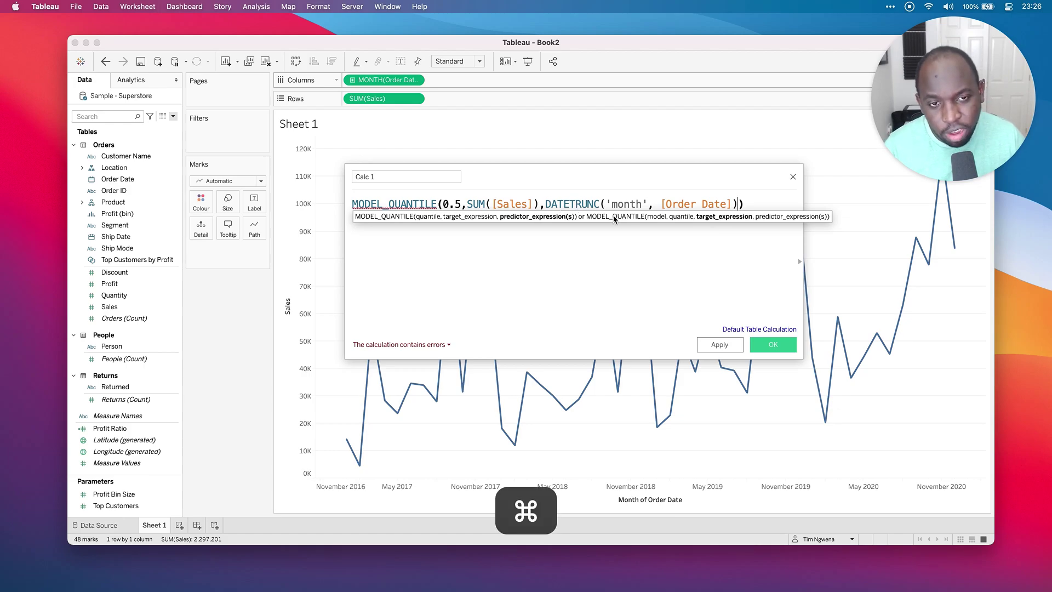
{"action": "key", "text": "super+z"}
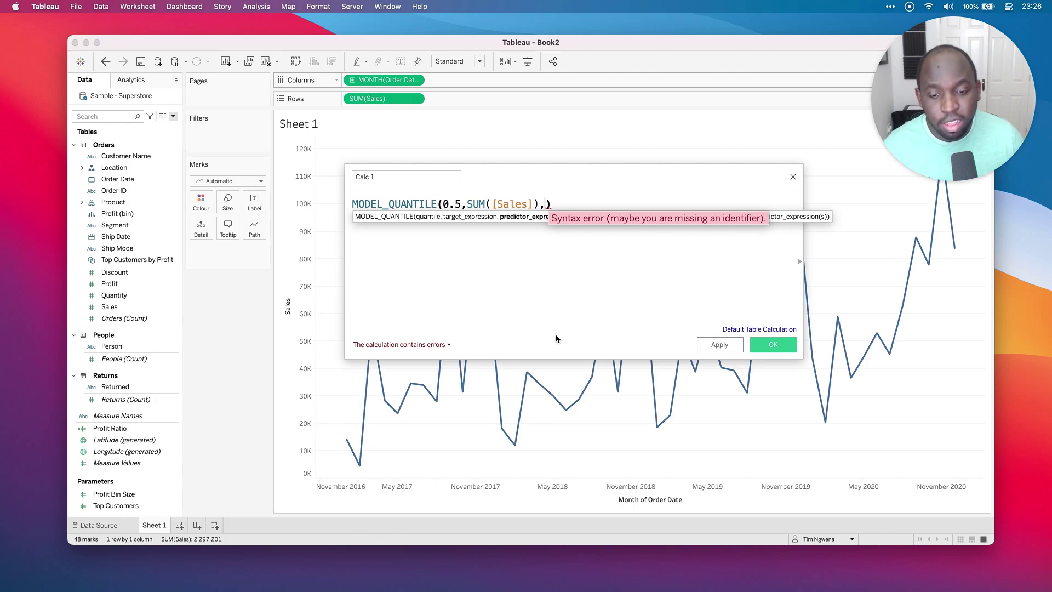
{"action": "left_click", "coordinate": [386, 81]}
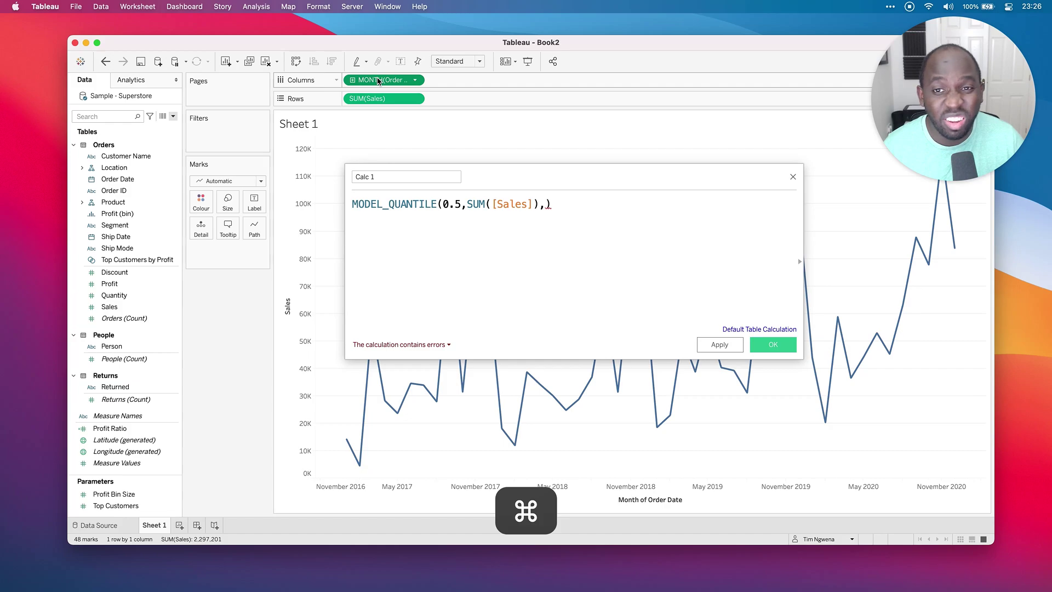
{"action": "left_click_drag", "start_coordinate": [378, 80], "coordinate": [546, 209]}
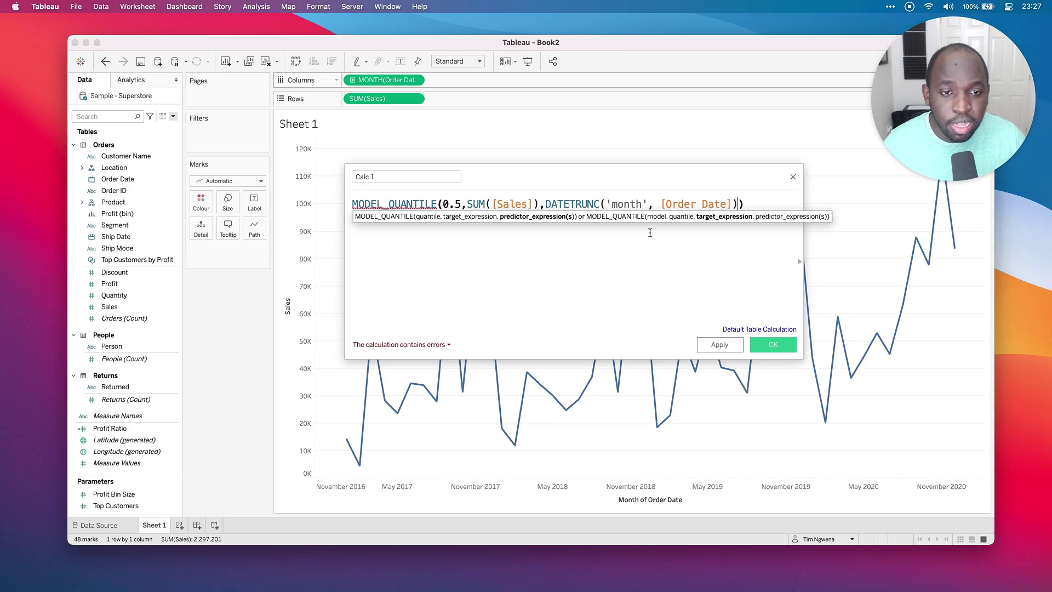
{"action": "left_click", "coordinate": [447, 345]}
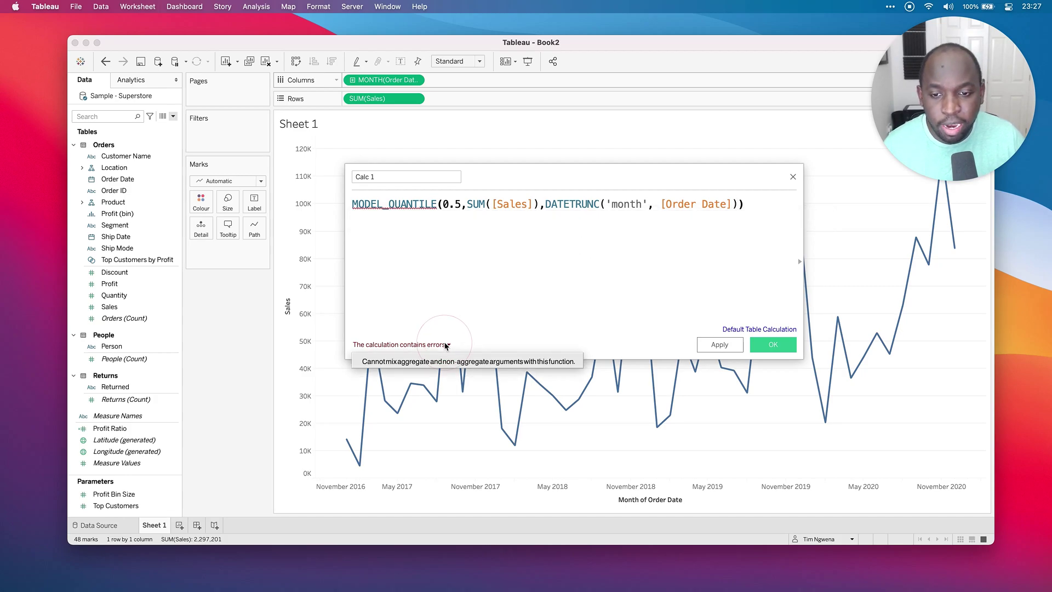
Step: Change the predictor to ATTR(DATETRUNC('month',[Order Date])) and apply Calc 1
{"action": "left_click", "coordinate": [546, 208]}
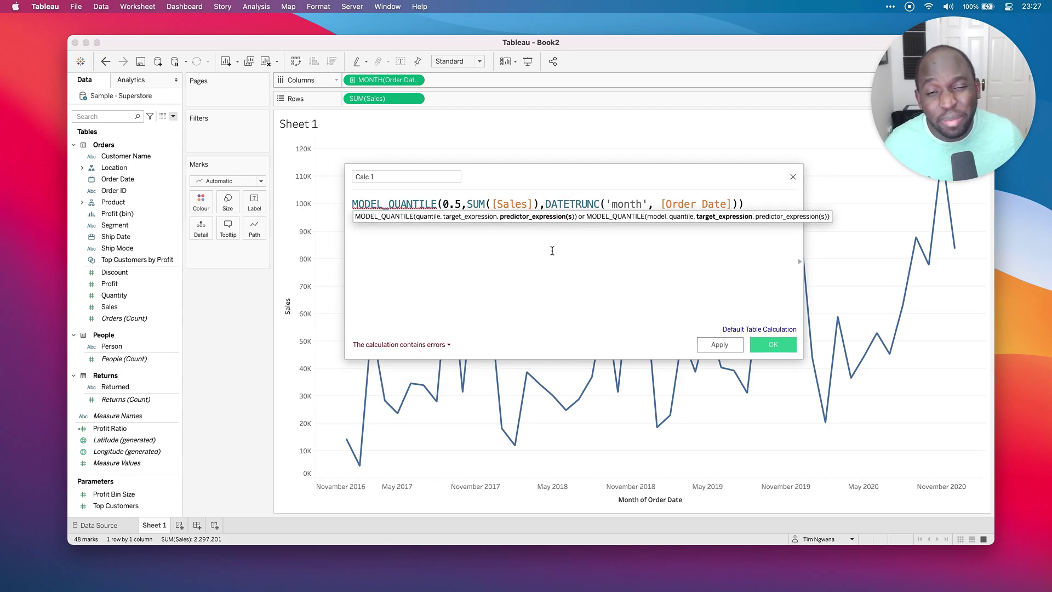
{"action": "type", "text": "ATTR"}
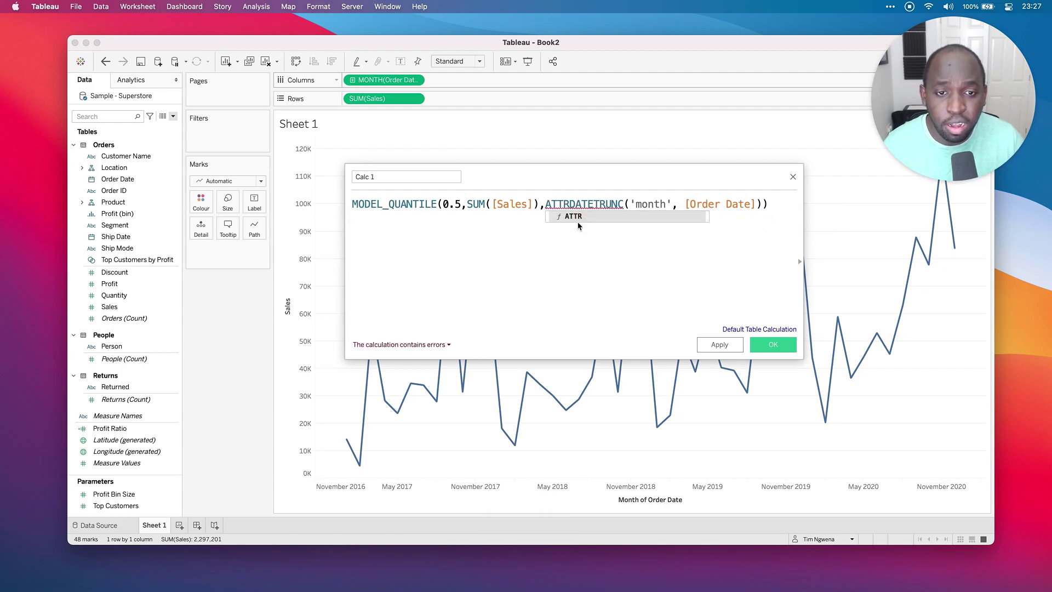
{"action": "key", "text": "Delete"}
{"action": "key", "text": "Delete"}
{"action": "key", "text": "Delete"}
{"action": "key", "text": "Delete"}
{"action": "key", "text": "Delete"}
{"action": "key", "text": "Delete"}
{"action": "key", "text": "Delete"}
{"action": "key", "text": "Delete"}
{"action": "key", "text": "Delete"}
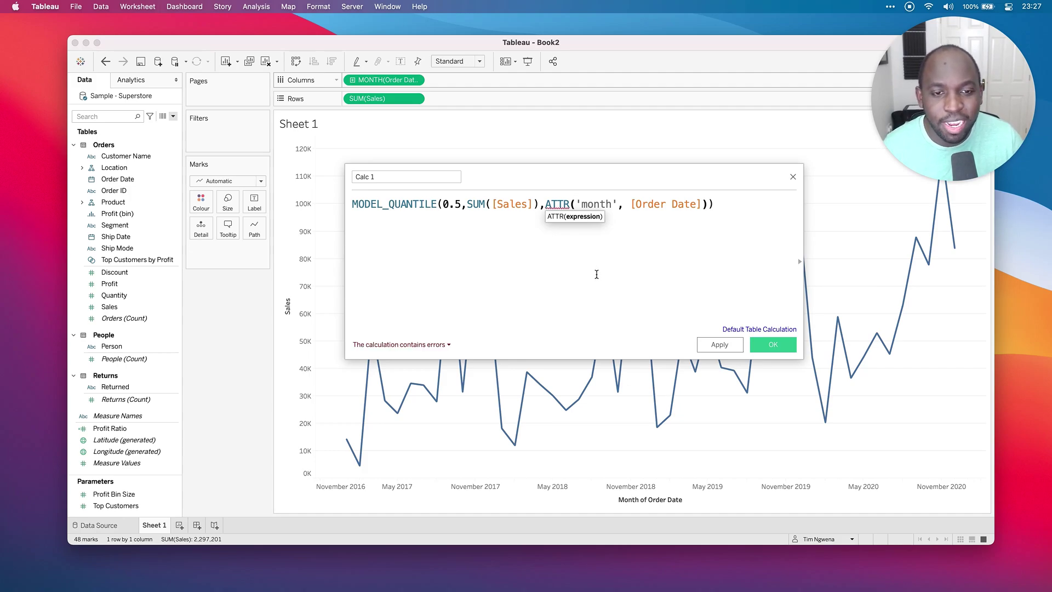
{"action": "key", "text": "super+z"}
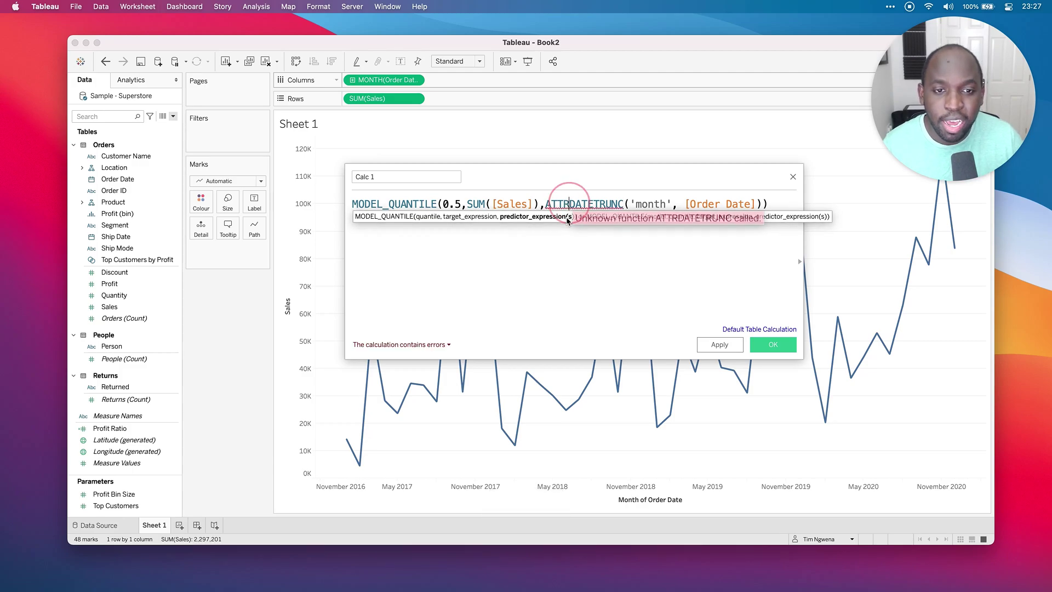
{"action": "type", "text": "("}
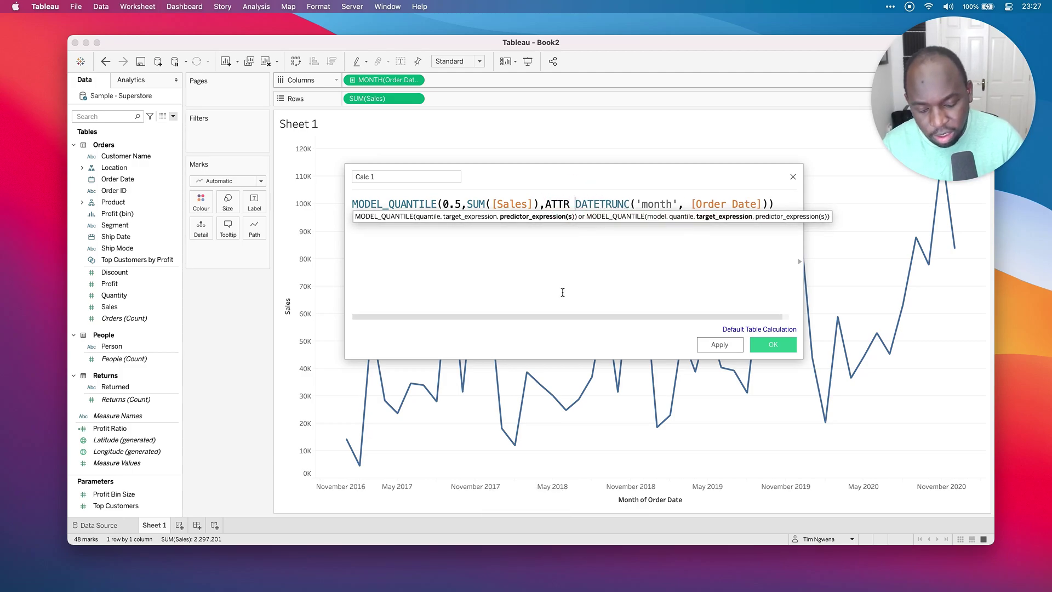
{"action": "left_click", "coordinate": [781, 211]}
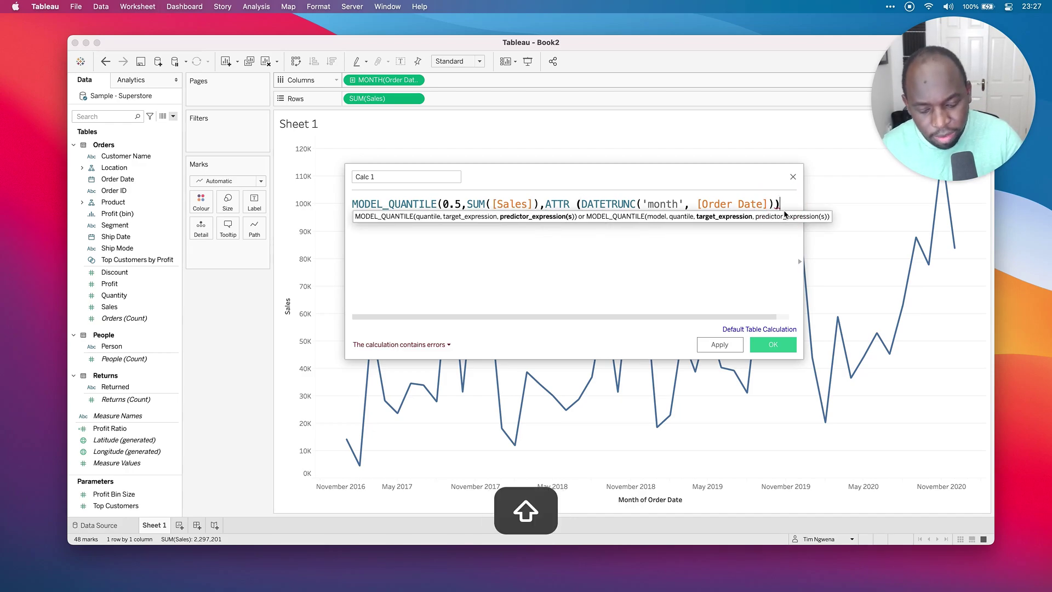
{"action": "type", "text": ")"}
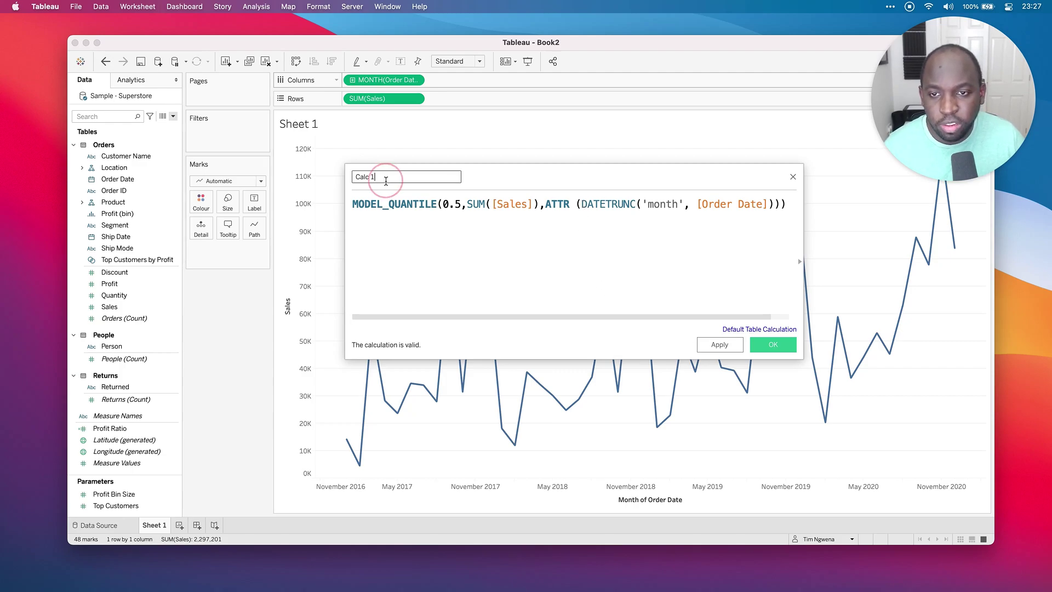
{"action": "left_click", "coordinate": [708, 344]}
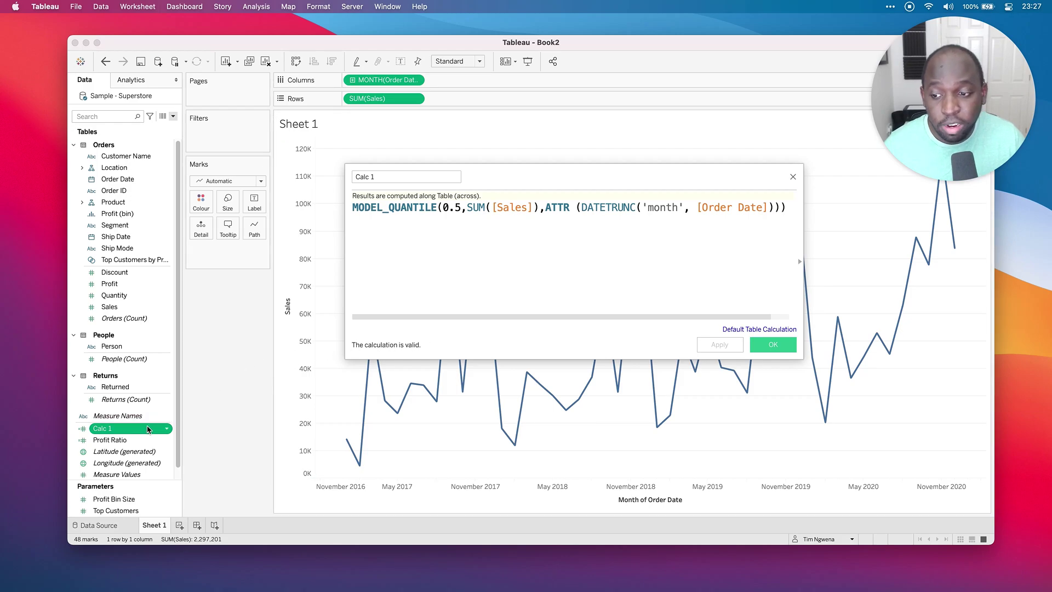
Step: Add Calc 1 to Rows below the Sales line and move the calculation editor aside
{"action": "left_click_drag", "start_coordinate": [140, 428], "coordinate": [491, 94]}
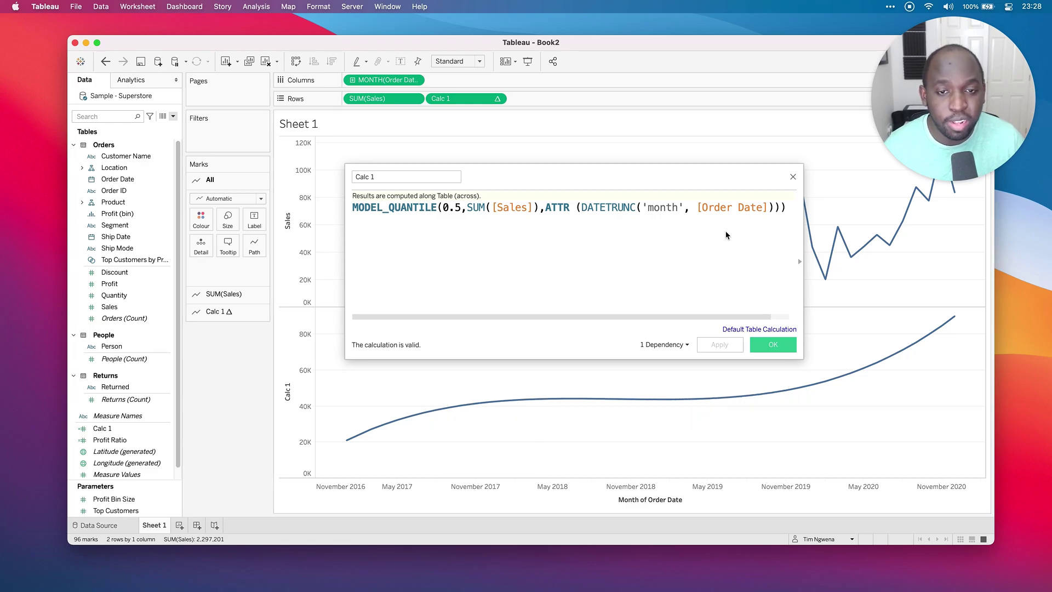
{"action": "left_click_drag", "start_coordinate": [803, 359], "coordinate": [680, 343]}
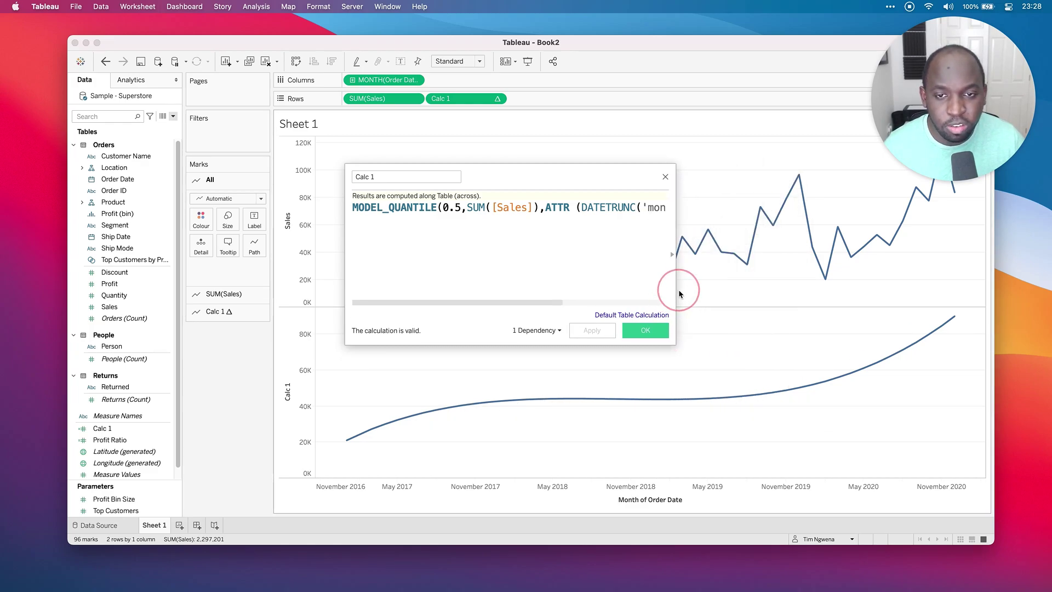
{"action": "left_click_drag", "start_coordinate": [493, 196], "coordinate": [162, 427]}
{"action": "left_click_drag", "start_coordinate": [333, 406], "coordinate": [466, 406]}
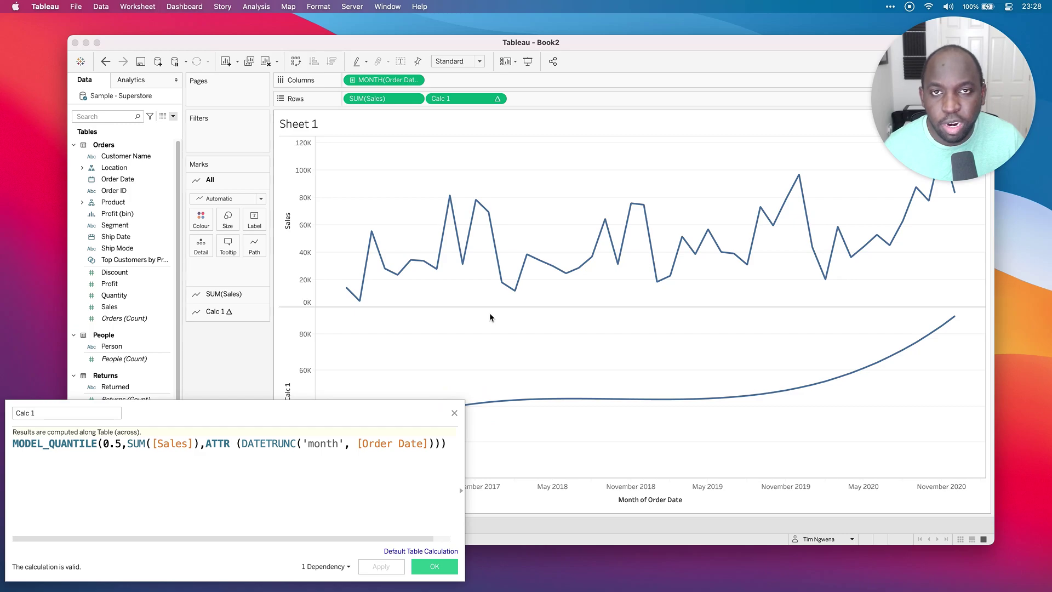
{"action": "left_click", "coordinate": [497, 98]}
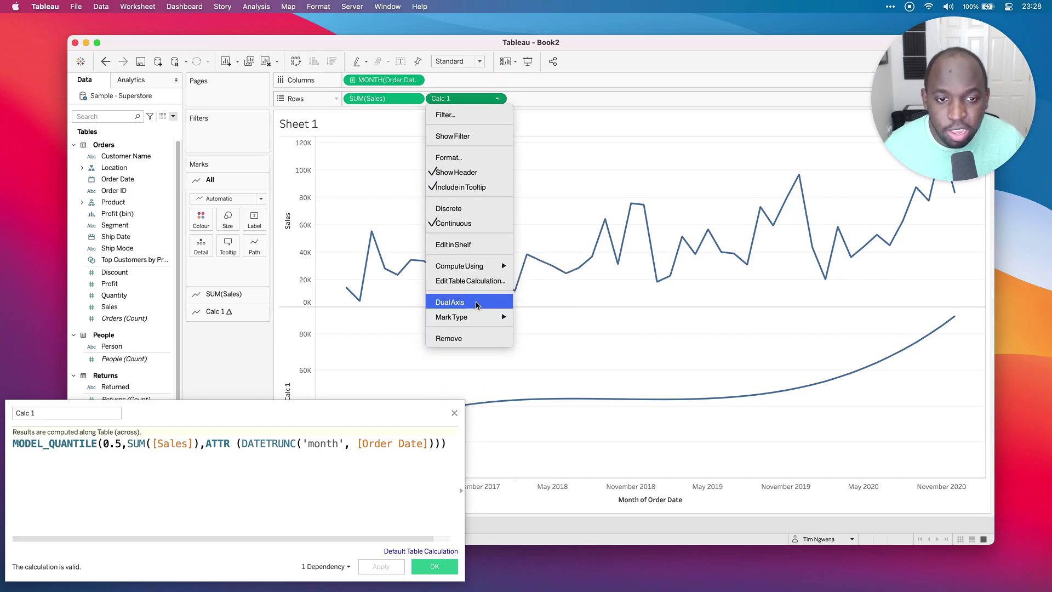
Step: Put Calc 1 on a synchronised dual axis with Sales and close the calculation editor
{"action": "left_click", "coordinate": [476, 303]}
{"action": "right_click", "coordinate": [880, 262]}
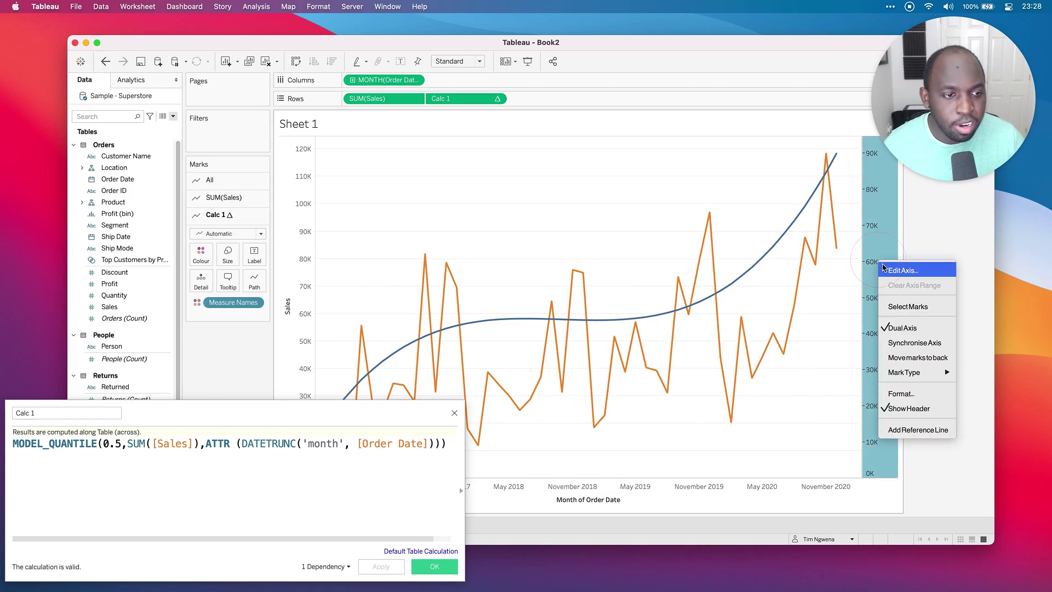
{"action": "left_click", "coordinate": [914, 342]}
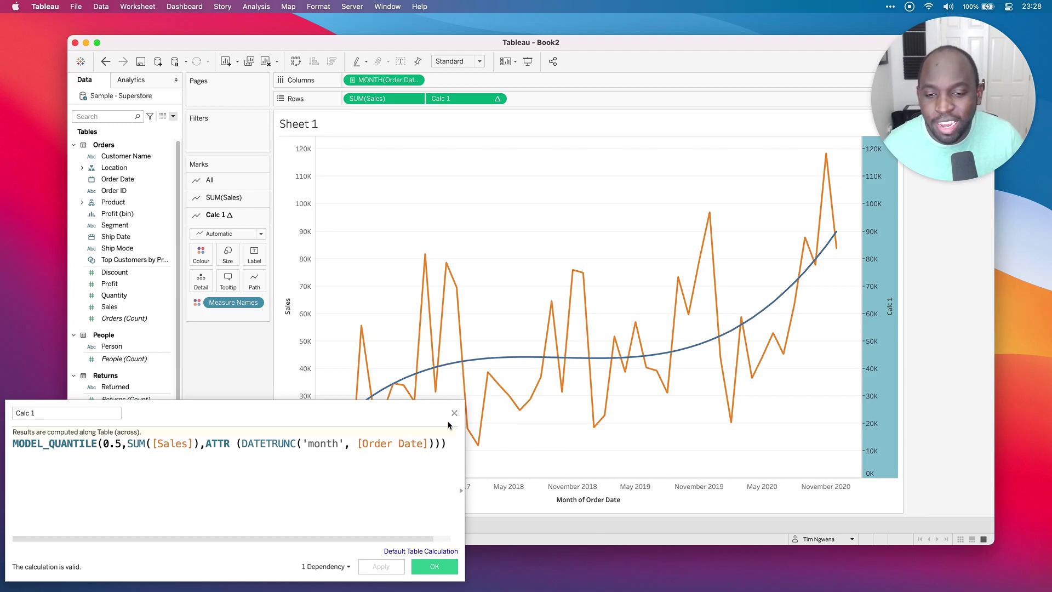
{"action": "left_click_drag", "start_coordinate": [395, 411], "coordinate": [430, 73]}
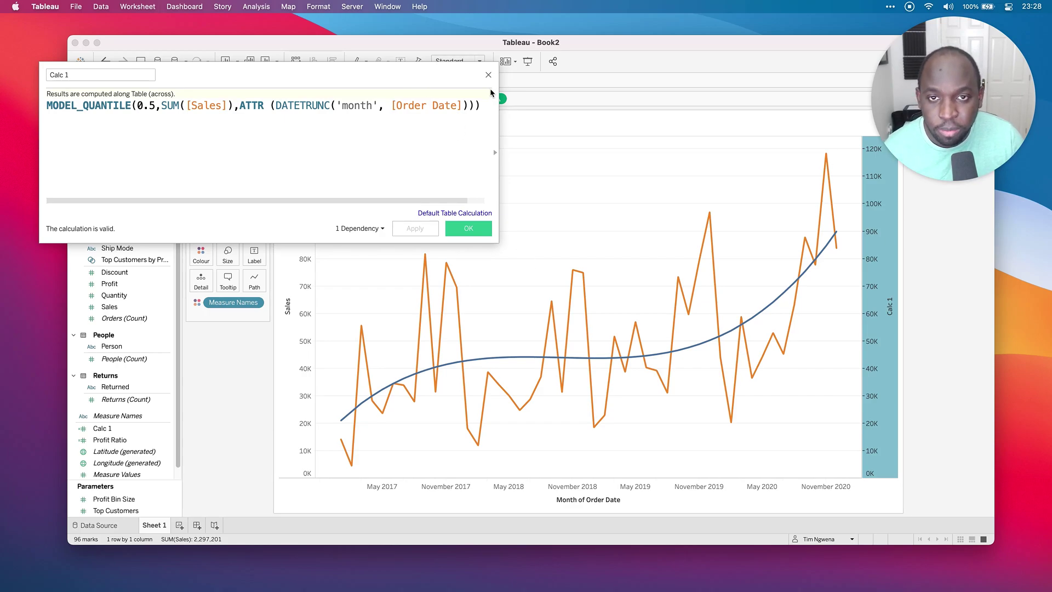
{"action": "left_click", "coordinate": [482, 232]}
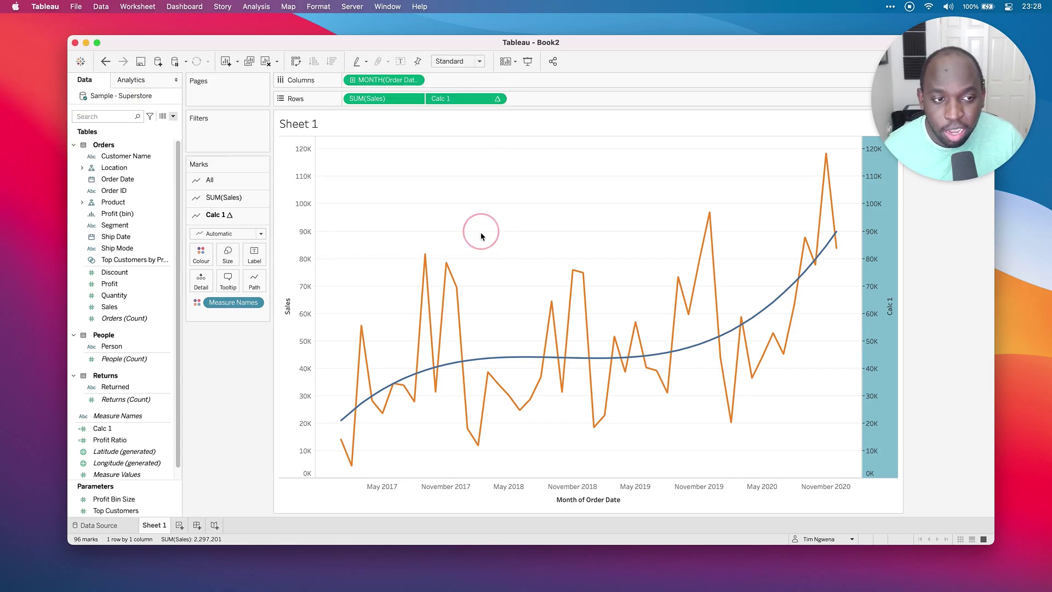
Step: Hide the header of the right-hand Calc 1 axis, leaving only the Sales axis
{"action": "right_click", "coordinate": [883, 230]}
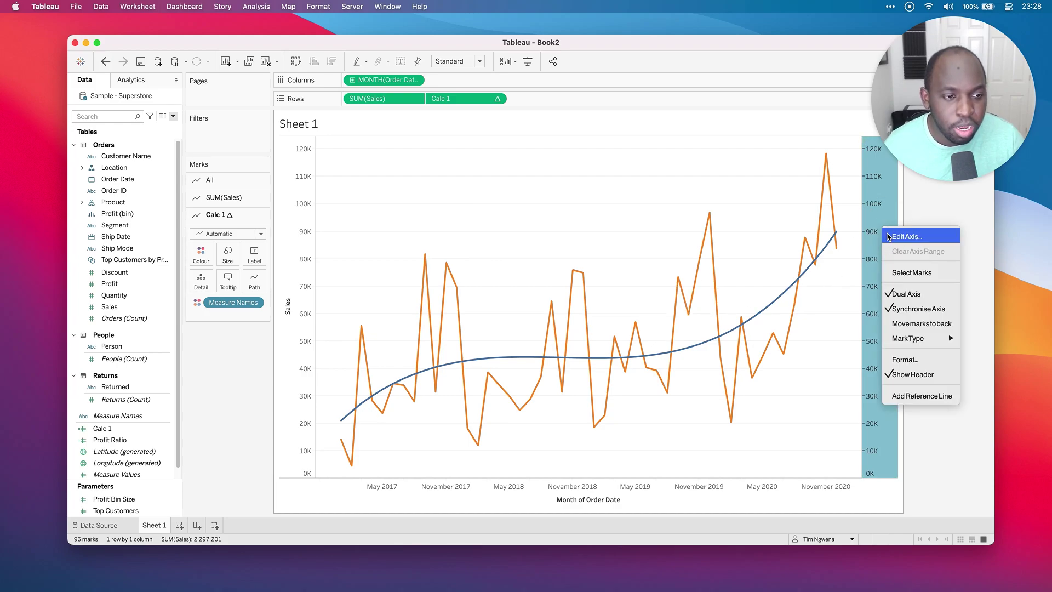
{"action": "left_click", "coordinate": [924, 374]}
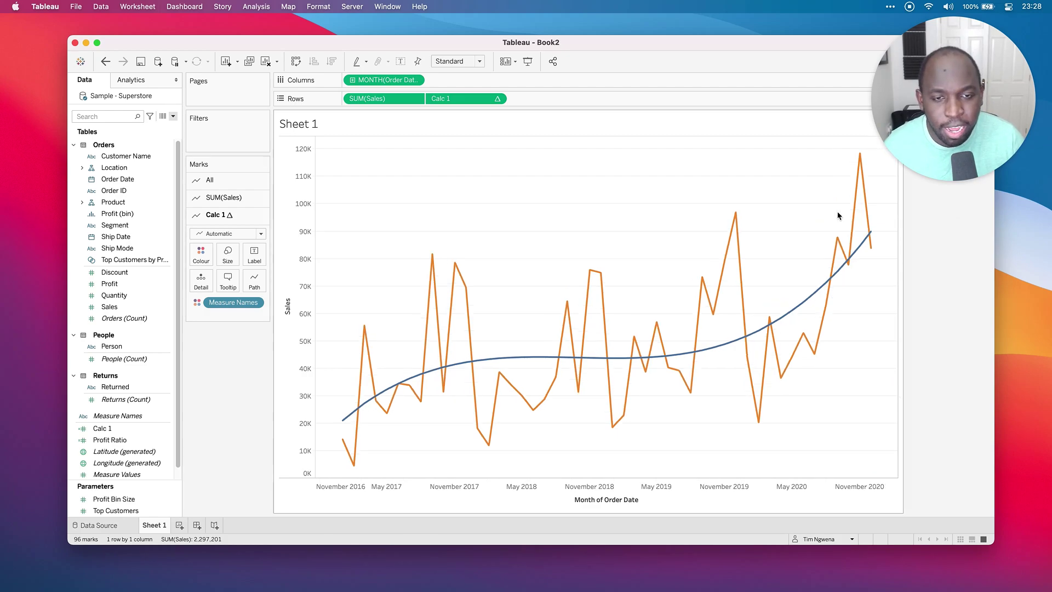
{"action": "left_click", "coordinate": [261, 7]}
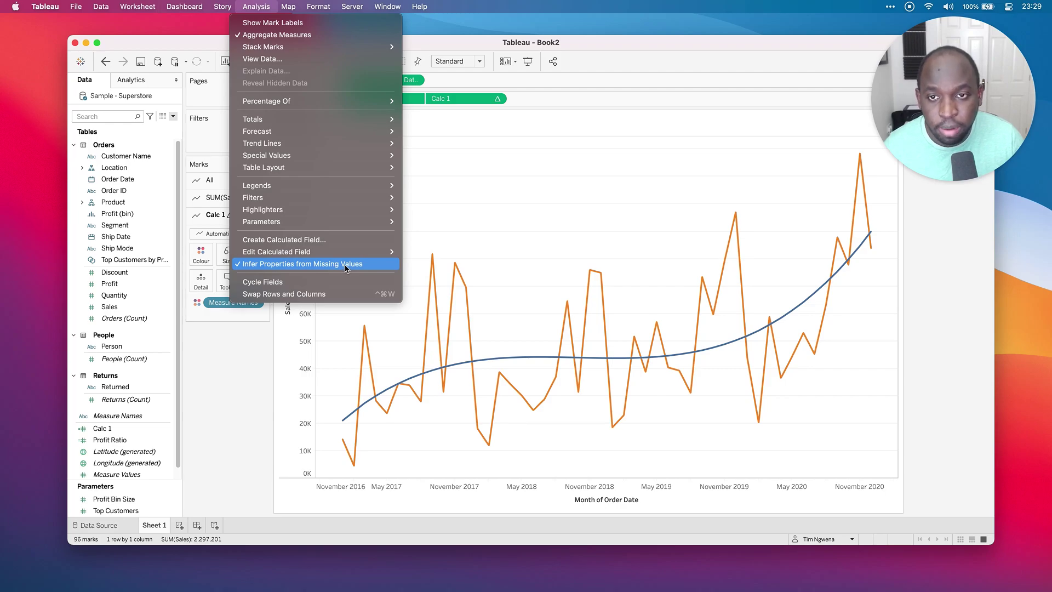
Step: Show 1 year of future values on MONTH(Order Date) so the axis reaches 2022
{"action": "left_click", "coordinate": [488, 188]}
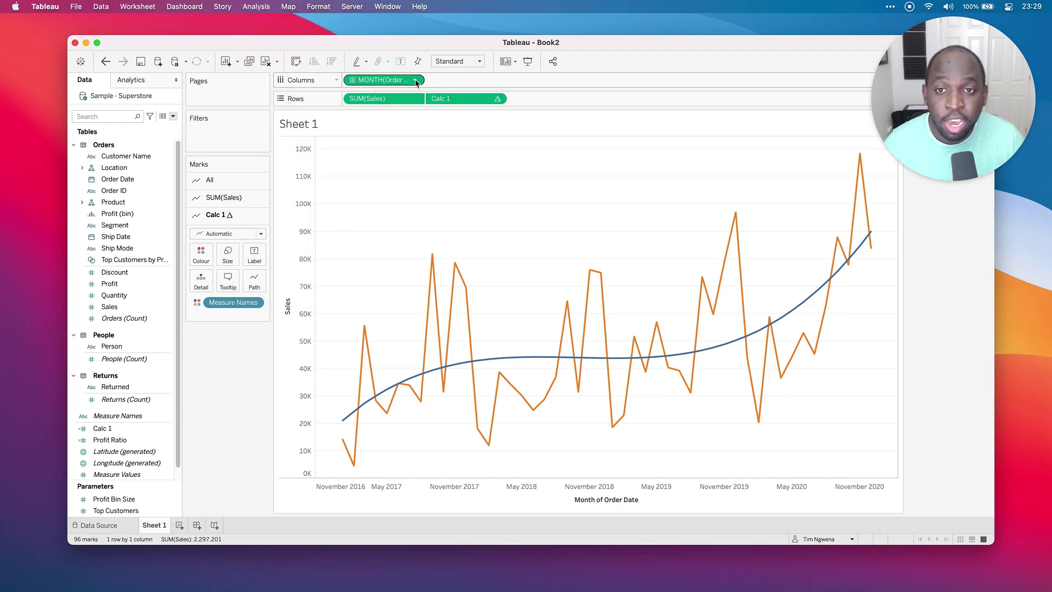
{"action": "left_click", "coordinate": [415, 80]}
{"action": "mouse_move", "coordinate": [422, 207]}
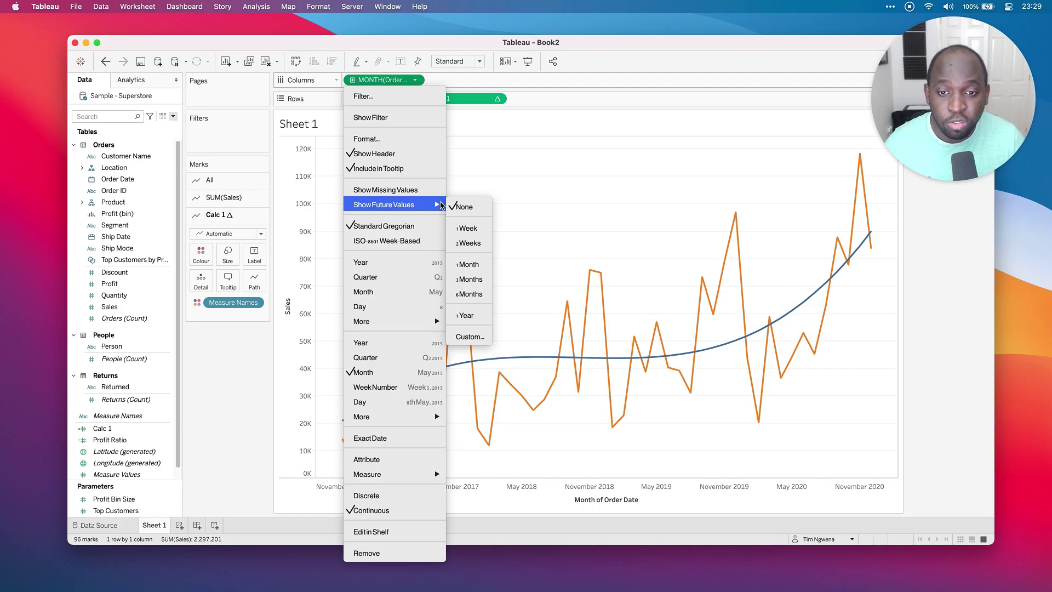
{"action": "left_click", "coordinate": [467, 315]}
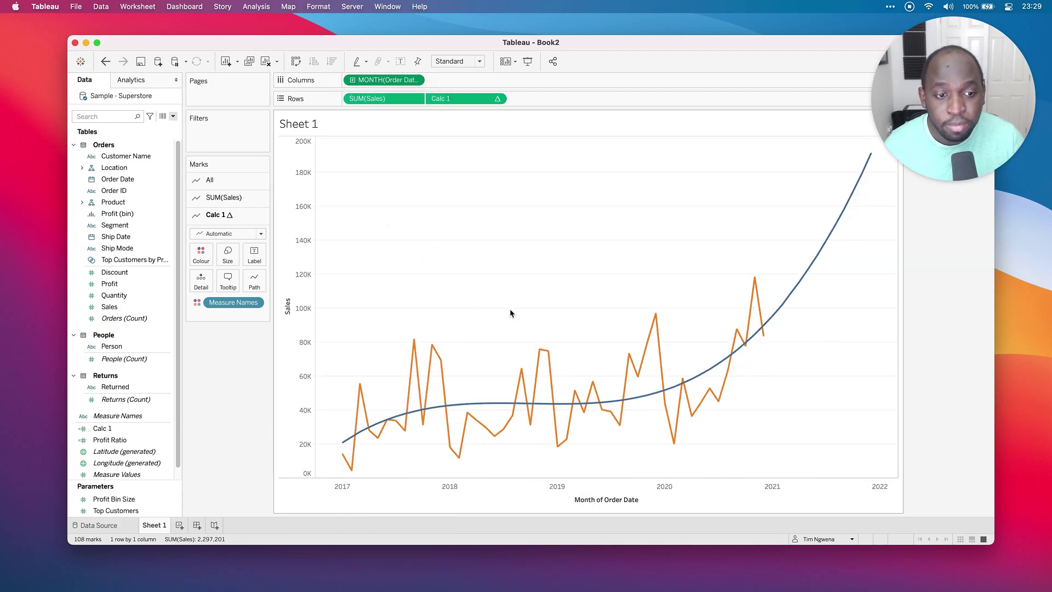
{"action": "mouse_move", "coordinate": [774, 312]}
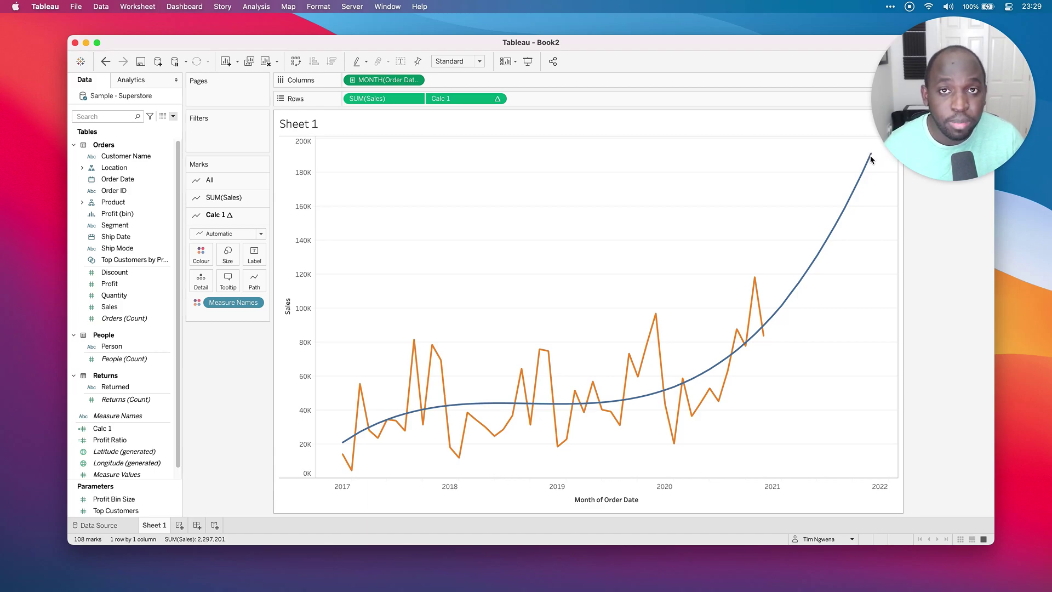
Step: Turn on Infer Properties from Missing Values so Calc 1 climbs toward 190K into 2022
{"action": "left_click", "coordinate": [256, 7]}
{"action": "left_click", "coordinate": [336, 263]}
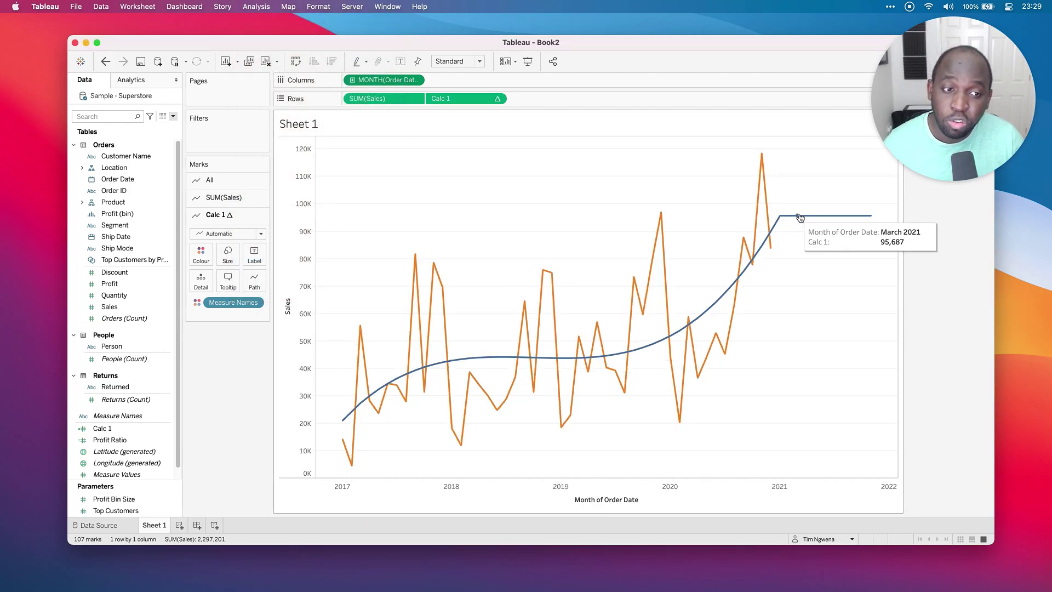
{"action": "mouse_move", "coordinate": [782, 223]}
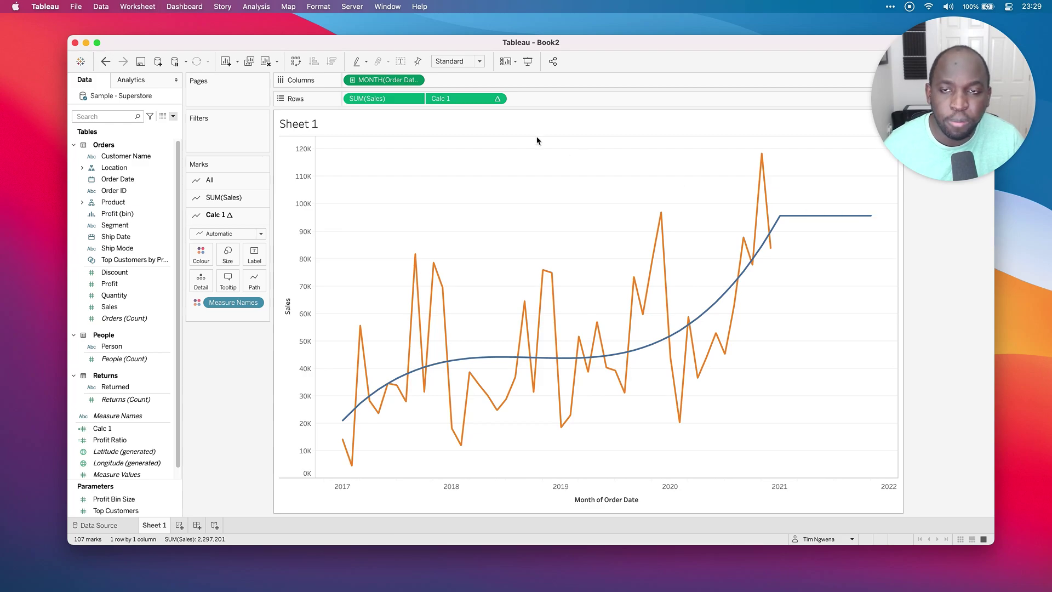
{"action": "left_click", "coordinate": [255, 7]}
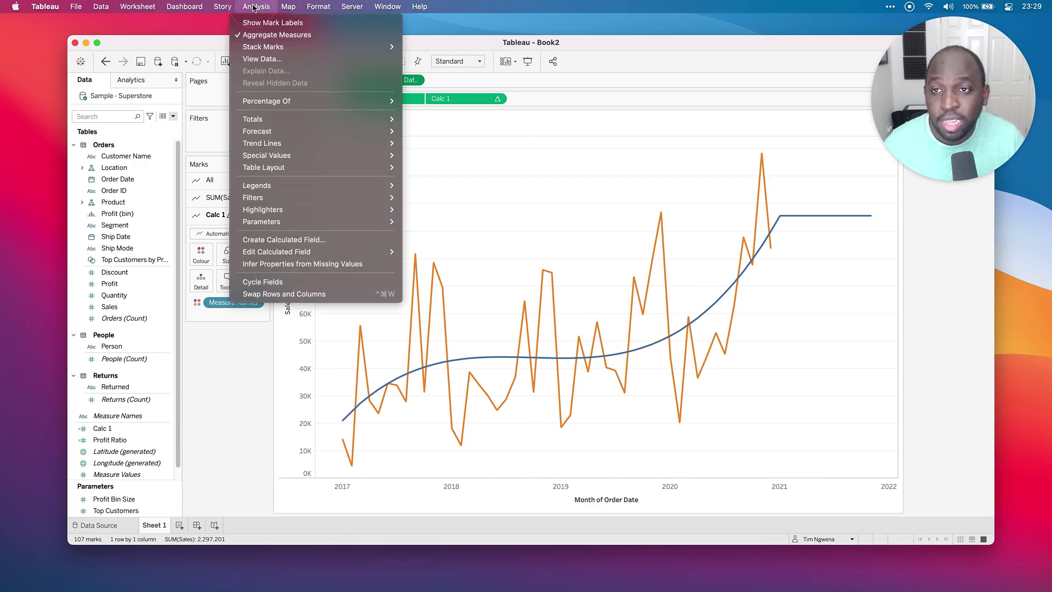
{"action": "left_click", "coordinate": [322, 264]}
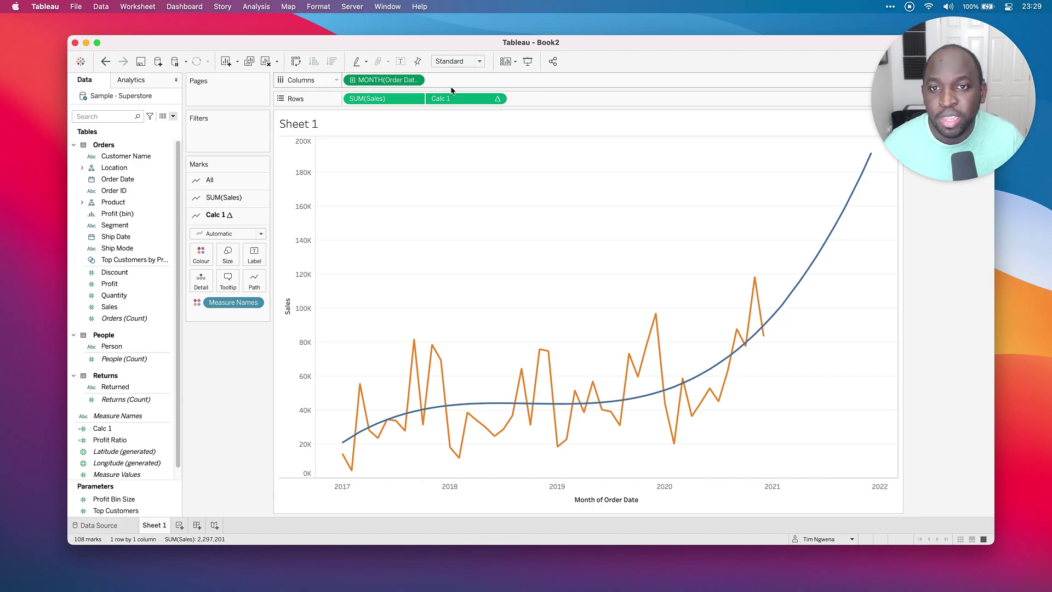
Step: Switch MONTH(Order Date) future values to a custom length, bringing it down to 1
{"action": "left_click", "coordinate": [416, 81]}
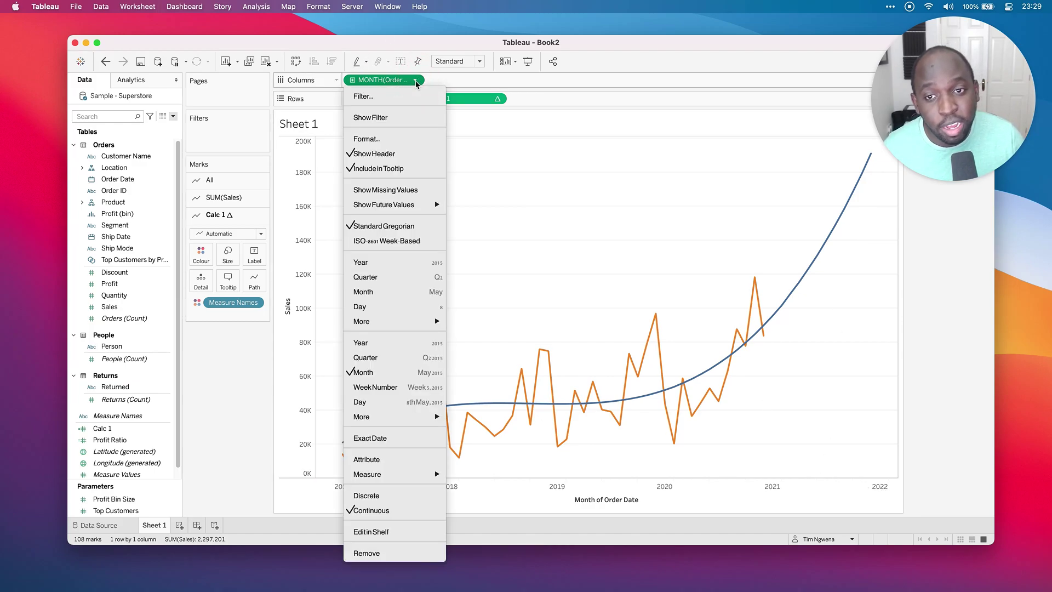
{"action": "mouse_move", "coordinate": [440, 209]}
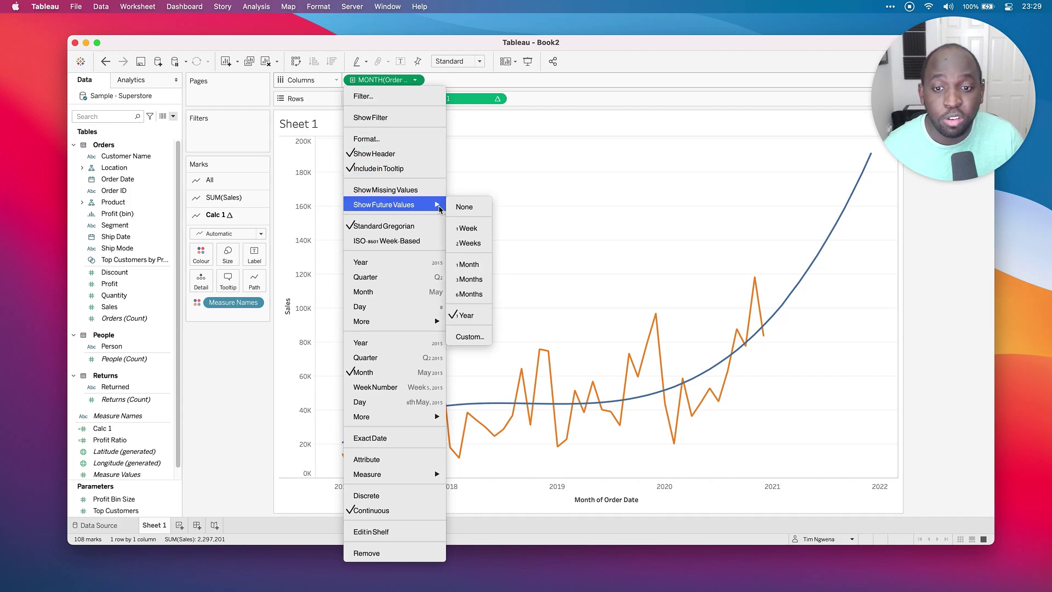
{"action": "left_click", "coordinate": [468, 336]}
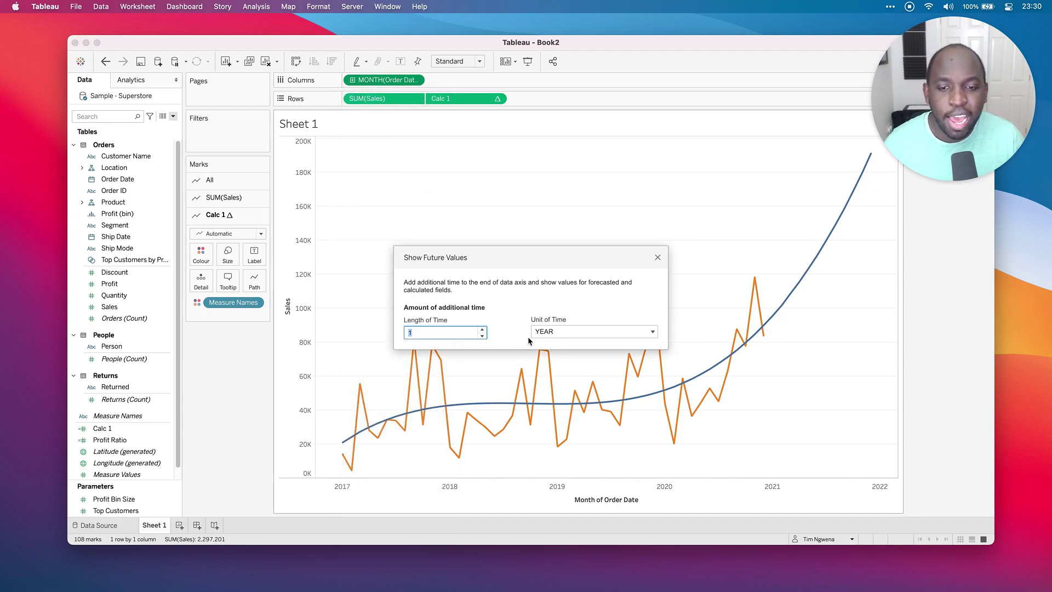
{"action": "left_click", "coordinate": [482, 329]}
{"action": "left_click", "coordinate": [482, 330]}
{"action": "left_click", "coordinate": [482, 329]}
{"action": "left_click", "coordinate": [482, 330]}
{"action": "left_click", "coordinate": [481, 329]}
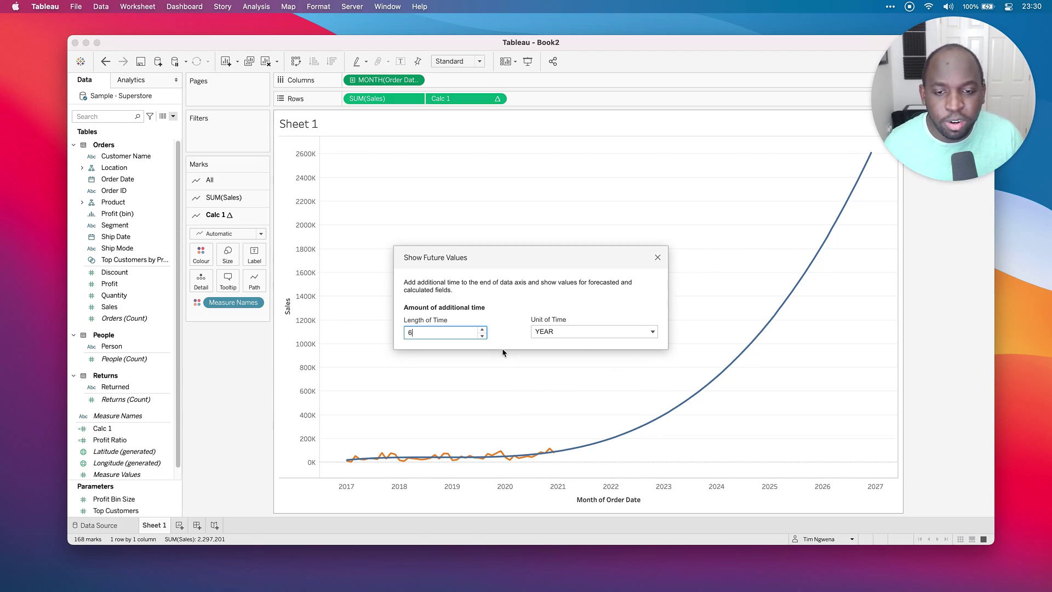
{"action": "left_click", "coordinate": [483, 336]}
{"action": "left_click", "coordinate": [482, 336]}
{"action": "left_click", "coordinate": [482, 336]}
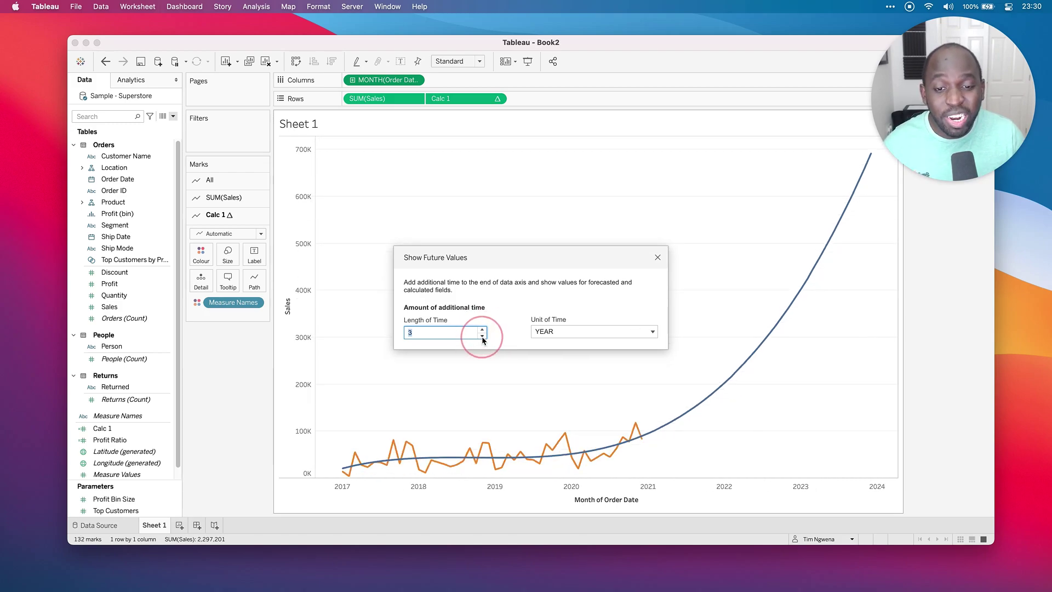
{"action": "left_click", "coordinate": [482, 336]}
{"action": "left_click", "coordinate": [482, 336]}
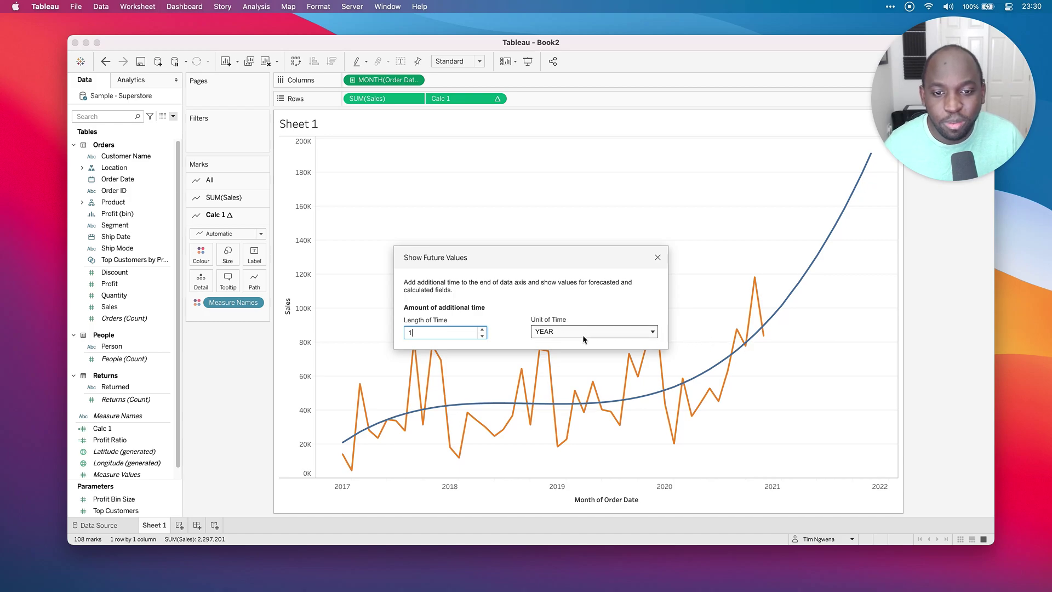
Step: Set the custom future values to 3 months so the axis ends at May 2021
{"action": "left_click", "coordinate": [548, 331]}
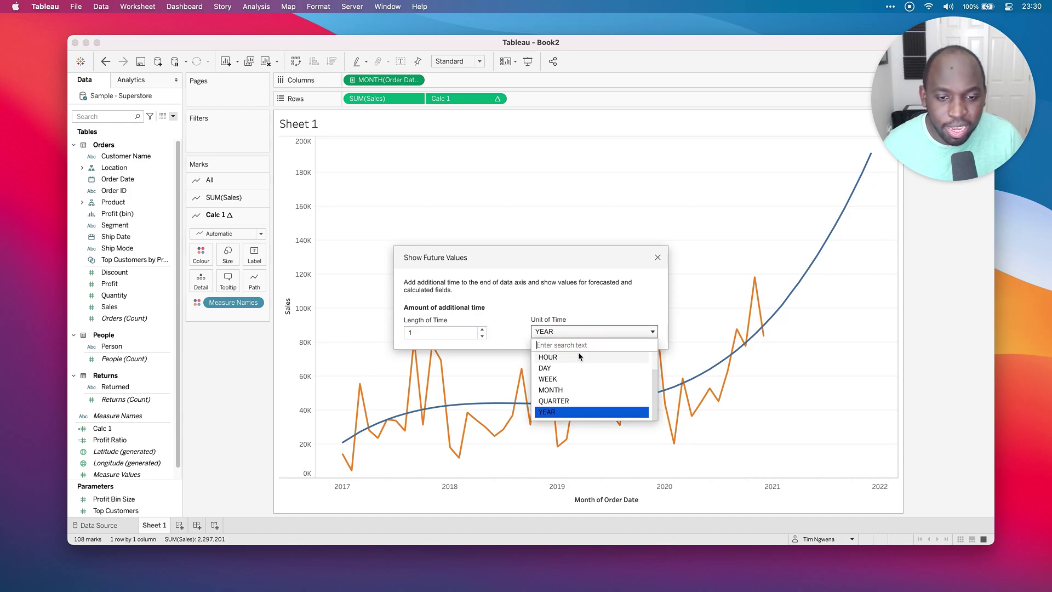
{"action": "left_click", "coordinate": [580, 390]}
{"action": "left_click_drag", "start_coordinate": [466, 333], "coordinate": [387, 341]}
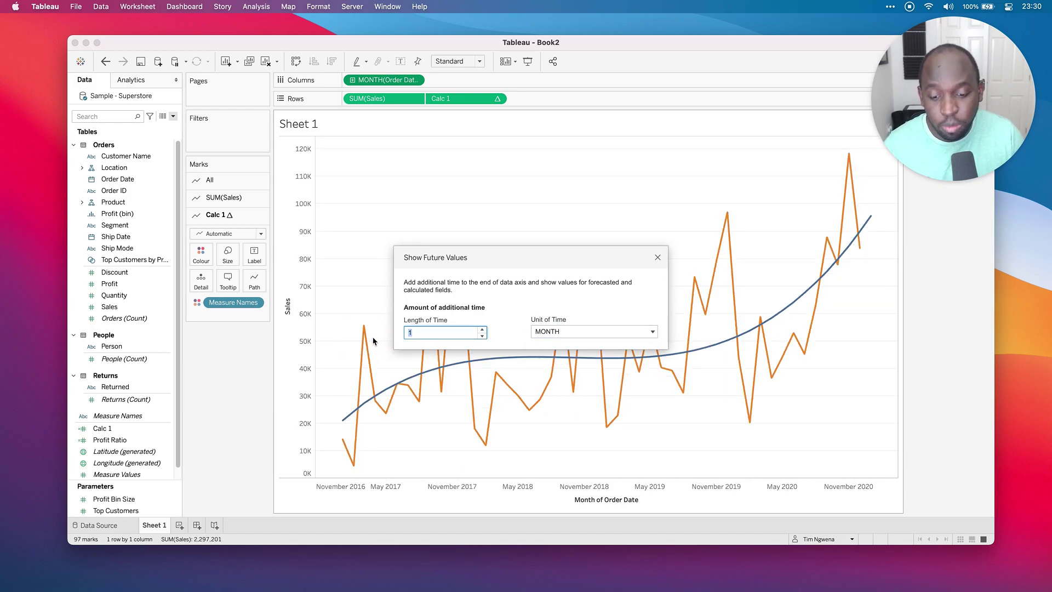
{"action": "type", "text": "3"}
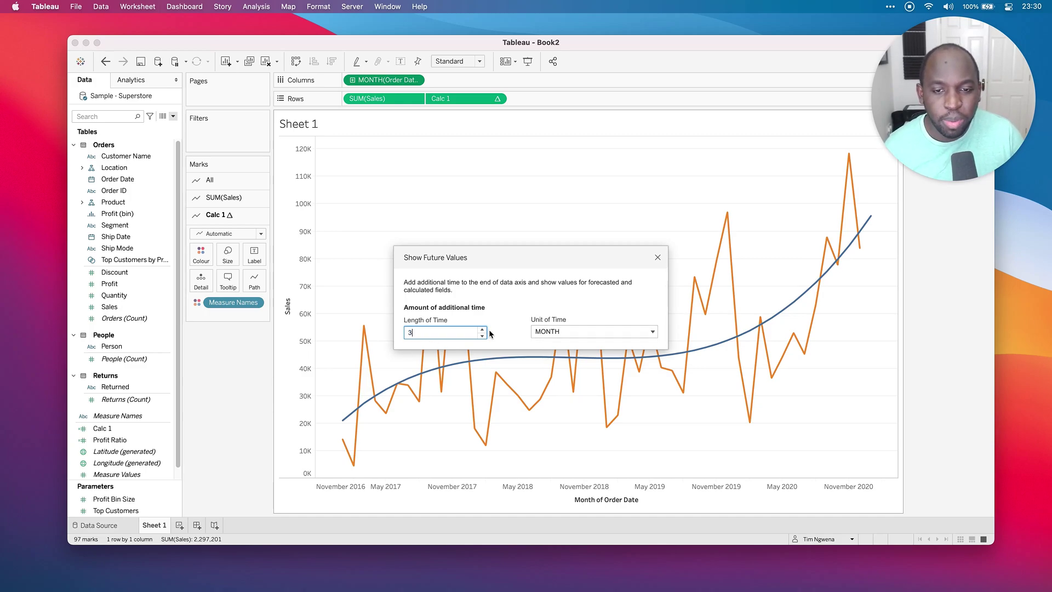
{"action": "left_click", "coordinate": [591, 331]}
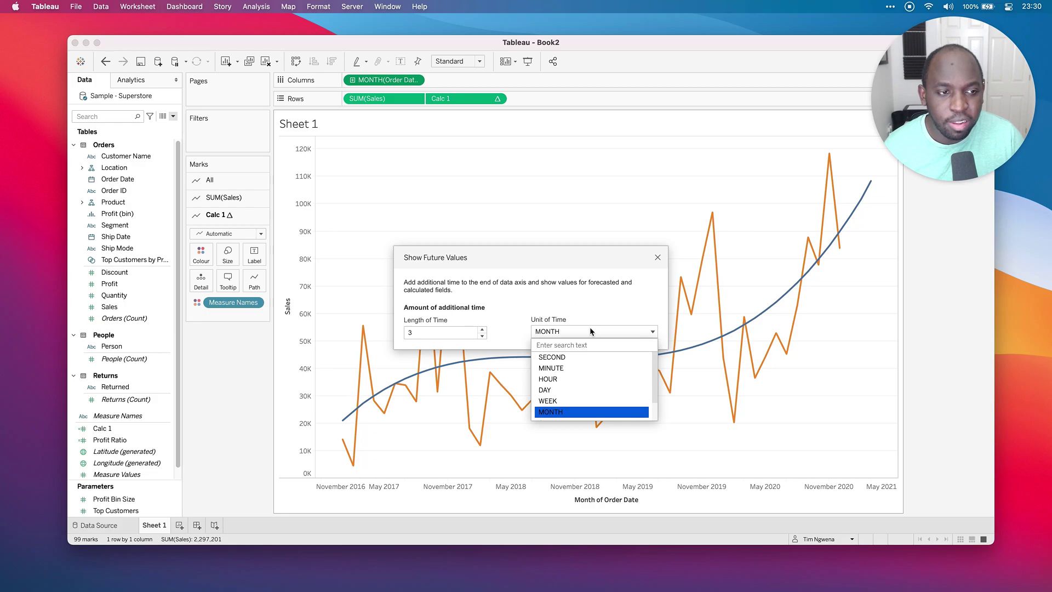
{"action": "left_click", "coordinate": [658, 257]}
Step: Add a MONTH(Order Date) range filter and narrow it to January–April 2017
{"action": "left_click", "coordinate": [415, 82]}
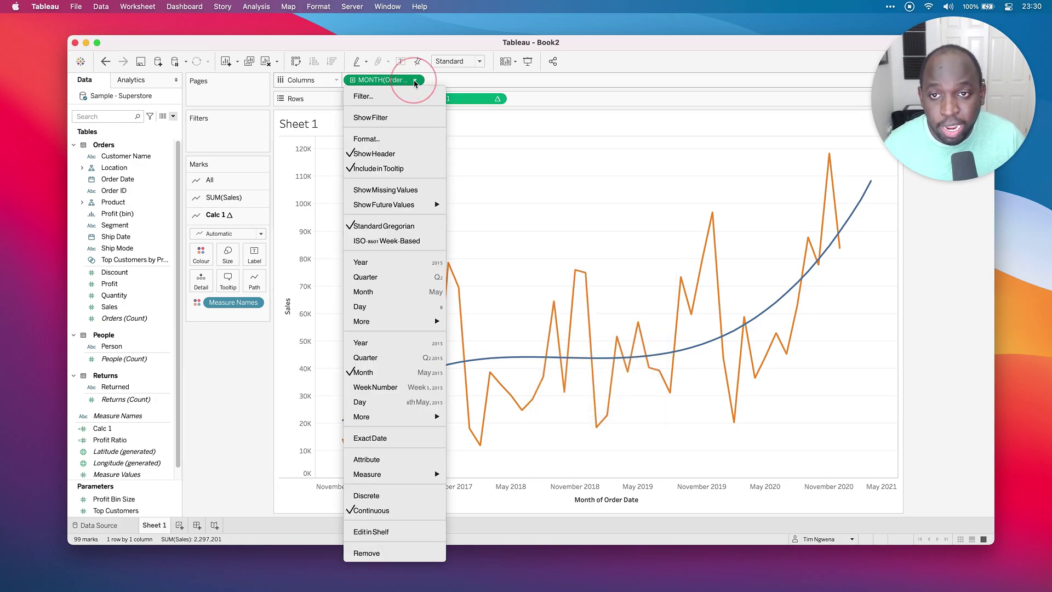
{"action": "left_click", "coordinate": [644, 204]}
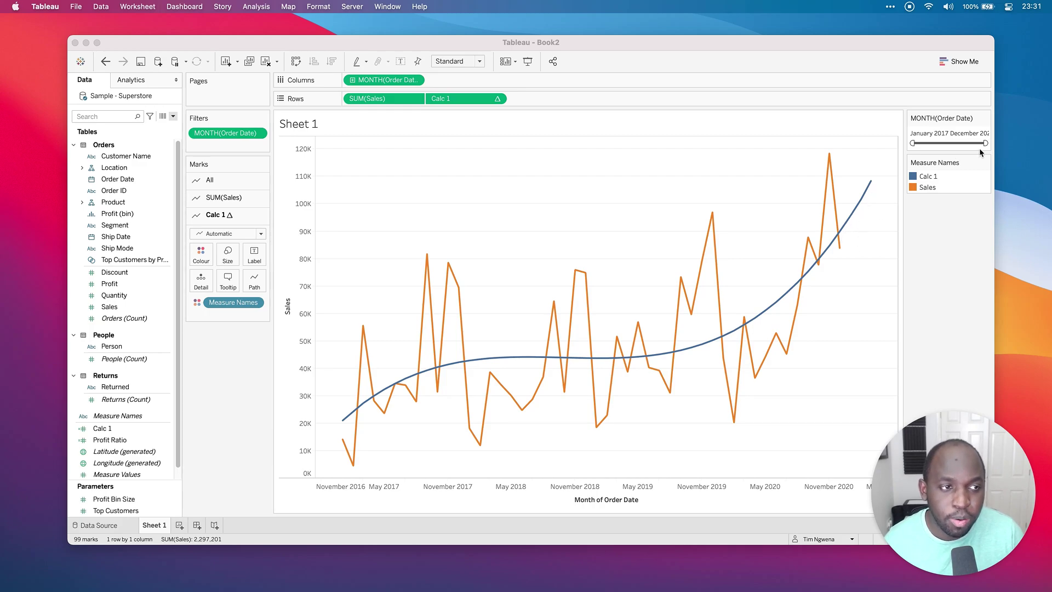
{"action": "left_click_drag", "start_coordinate": [985, 144], "coordinate": [948, 144]}
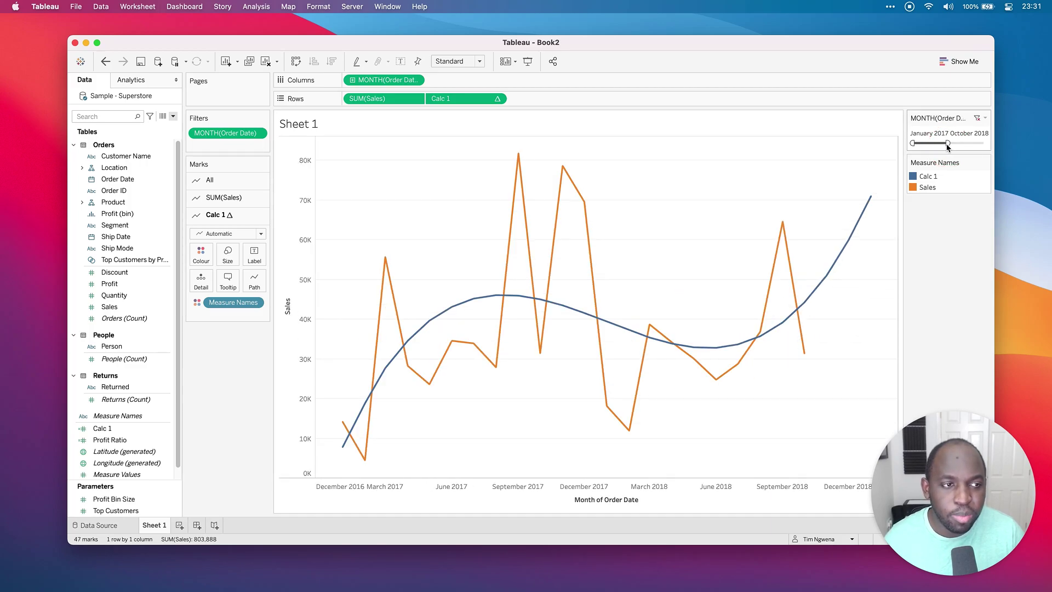
{"action": "left_click_drag", "start_coordinate": [947, 143], "coordinate": [925, 145]}
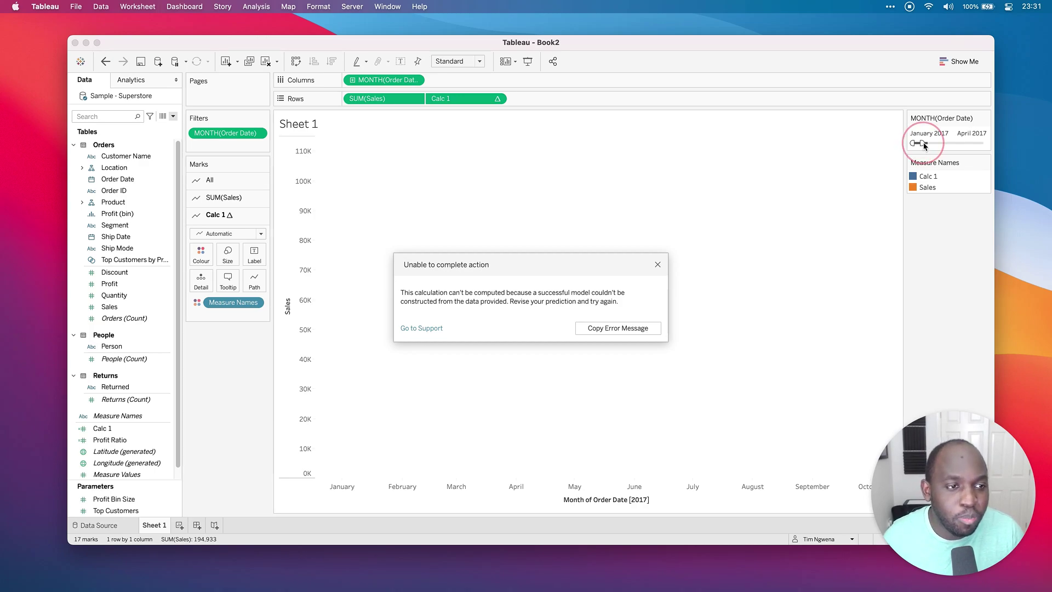
Step: Dismiss the model error and widen the date filter to January 2017–December 2020
{"action": "left_click", "coordinate": [657, 264]}
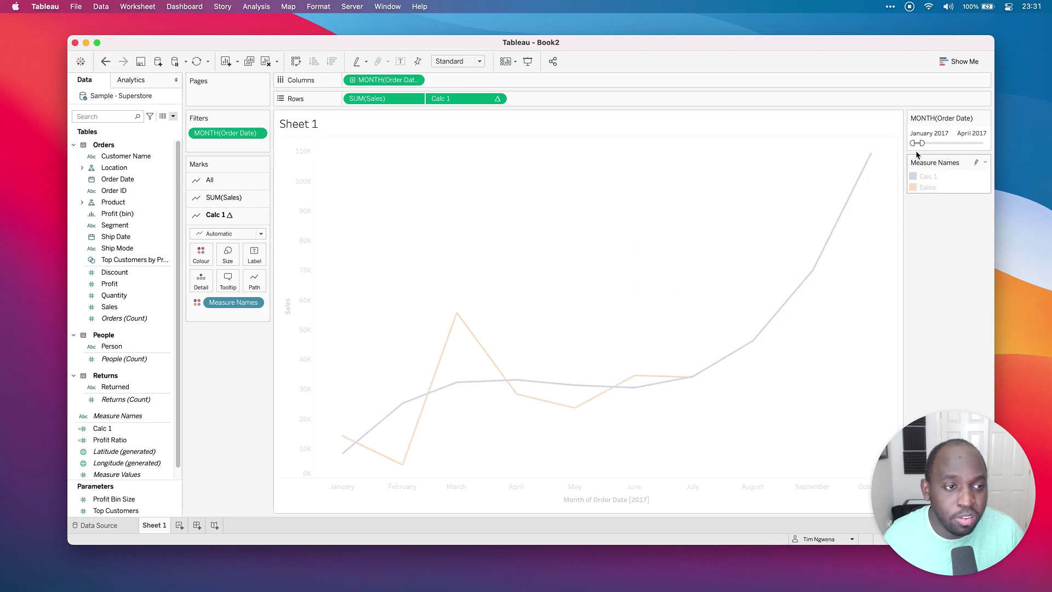
{"action": "left_click_drag", "start_coordinate": [921, 143], "coordinate": [935, 143]}
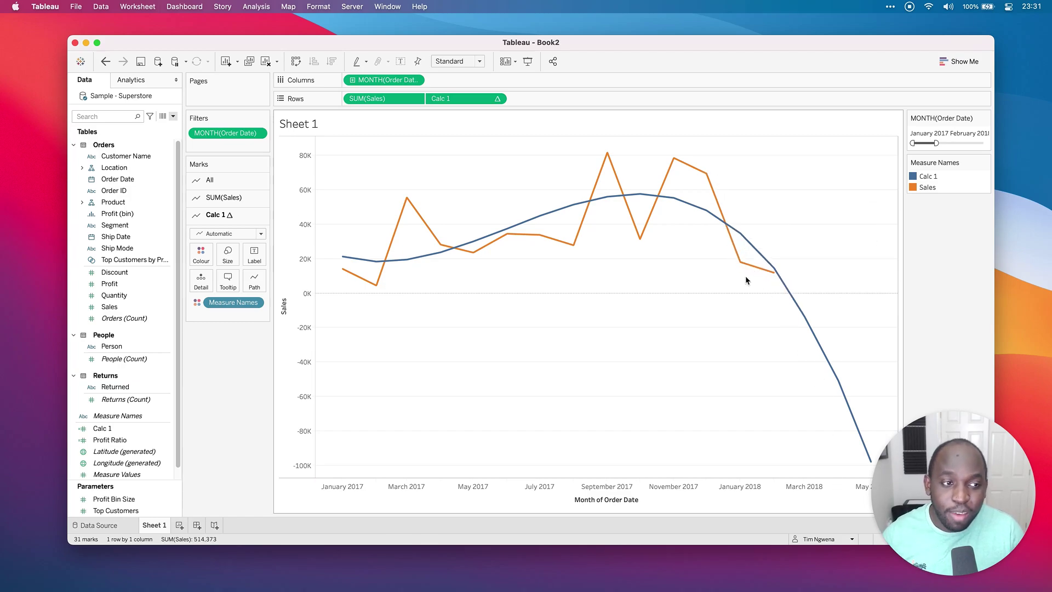
{"action": "mouse_move", "coordinate": [802, 321]}
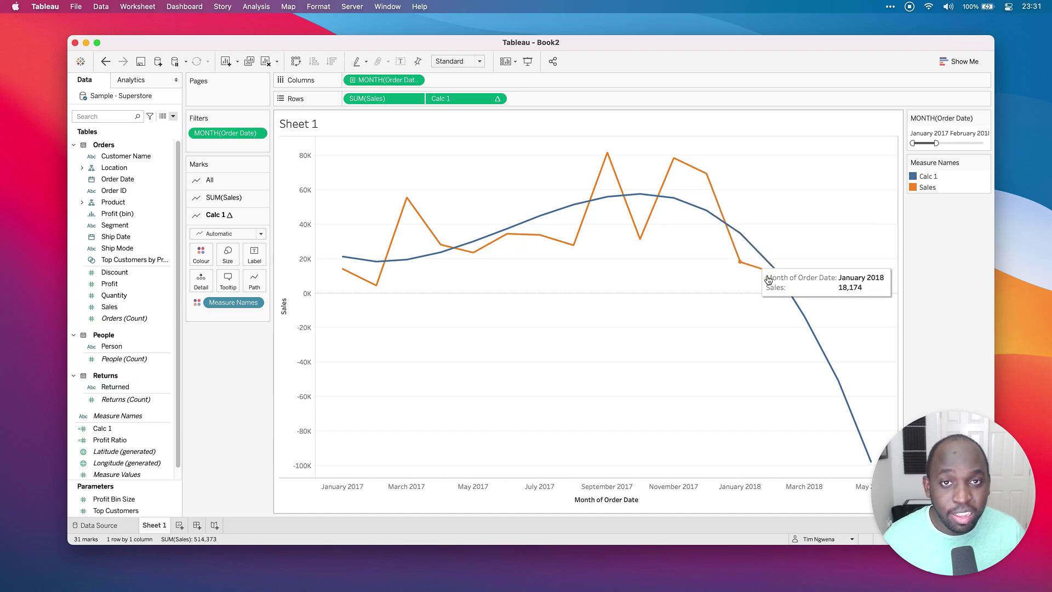
{"action": "left_click_drag", "start_coordinate": [936, 143], "coordinate": [977, 144]}
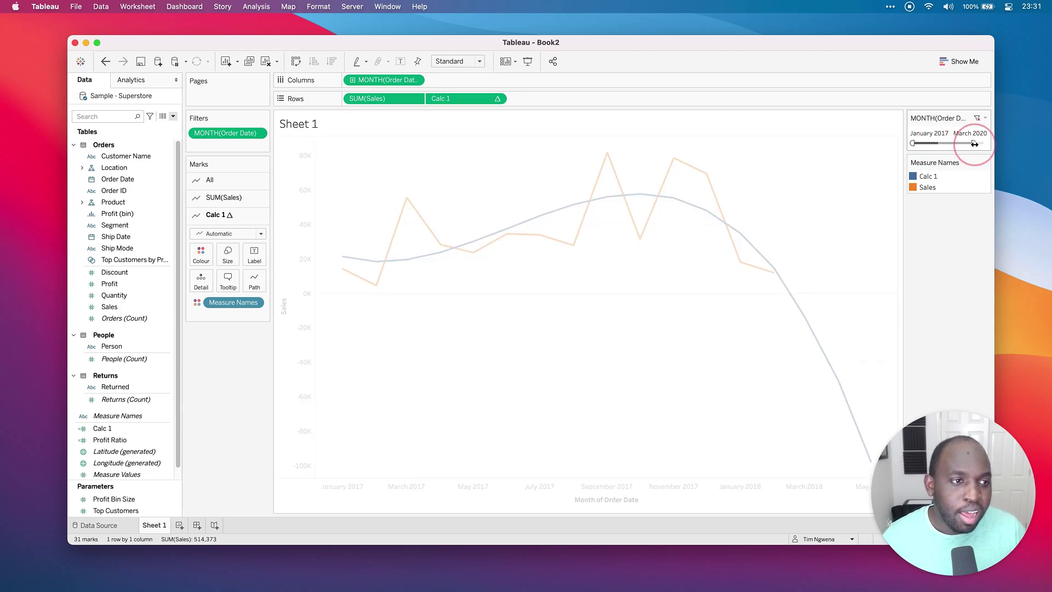
{"action": "left_click_drag", "start_coordinate": [978, 143], "coordinate": [985, 143]}
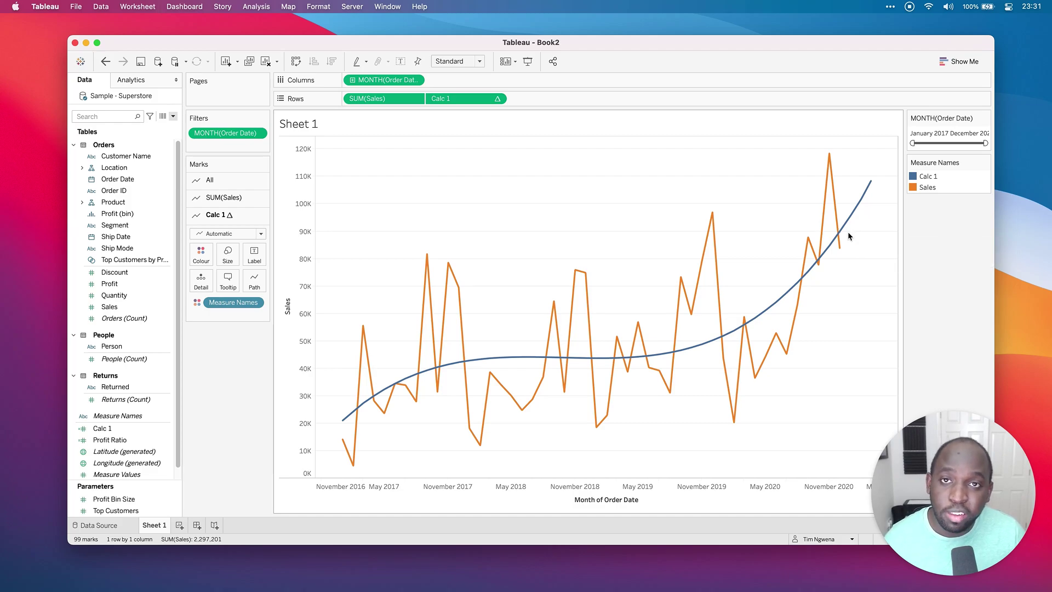
Step: Check in the Analysis menu that Infer Properties from Missing Values is ticked
{"action": "mouse_move", "coordinate": [842, 240]}
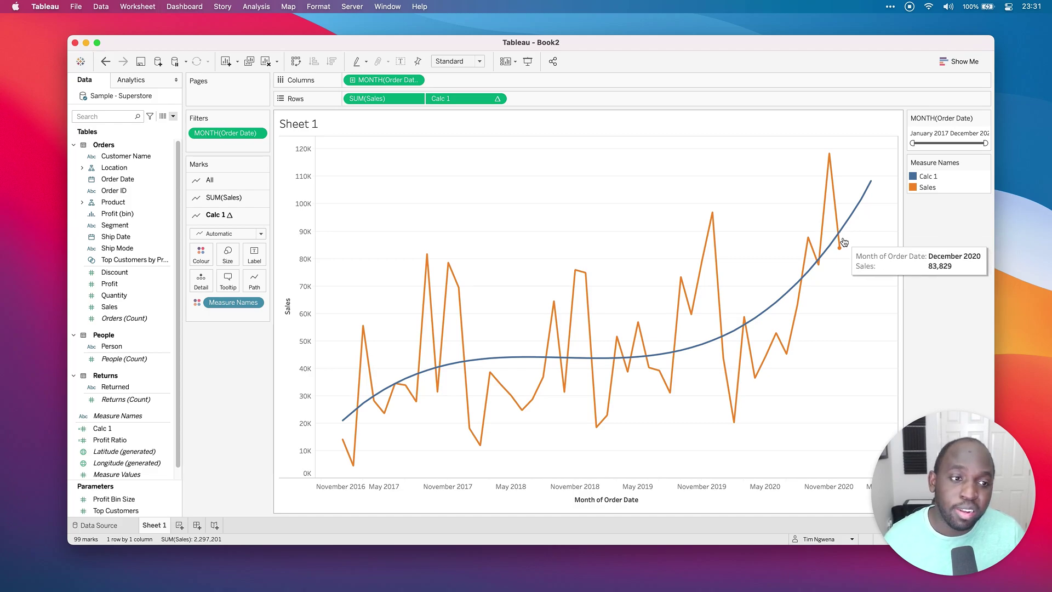
{"action": "left_click", "coordinate": [255, 6]}
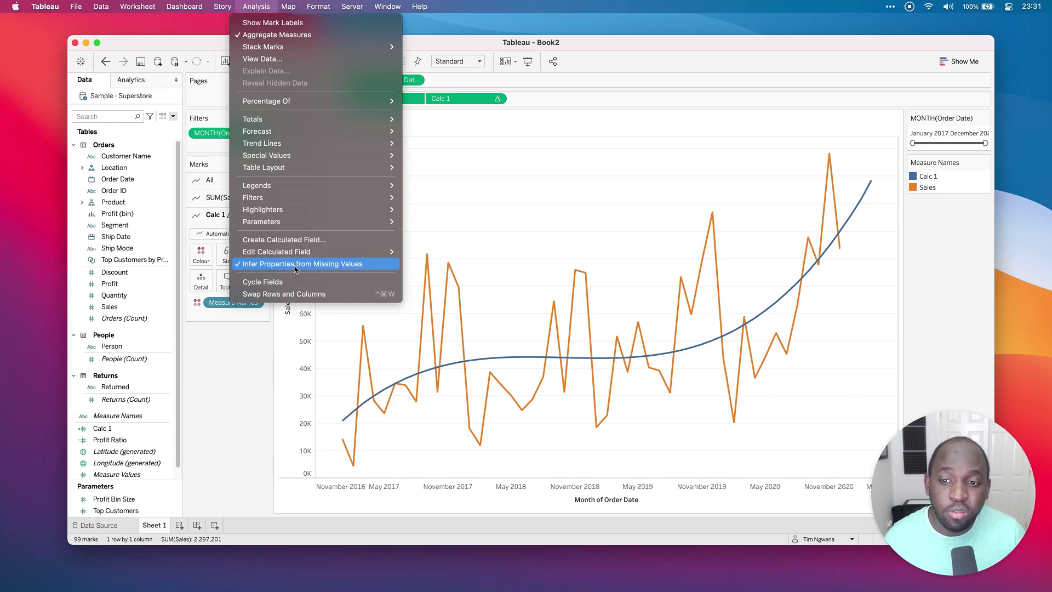